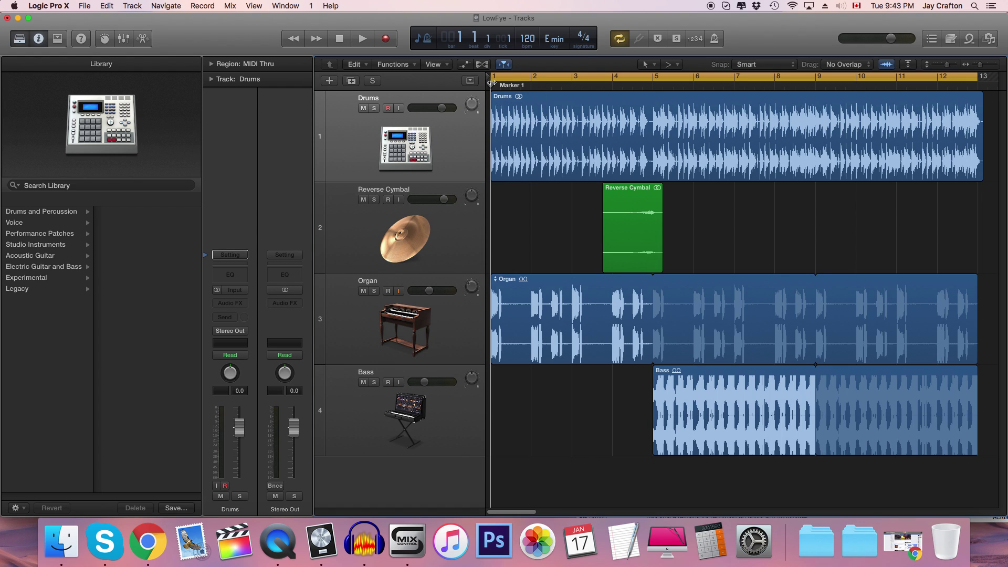
Scrub through the opening bars and play the song from bar 1 to hear the Drums.
drag(491, 83, 648, 152)
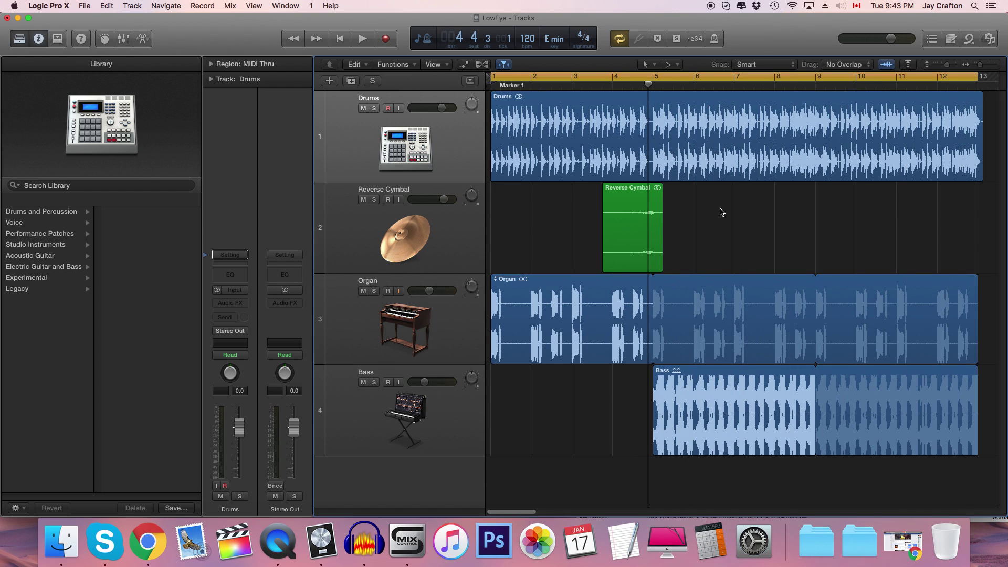
drag(649, 85, 491, 84)
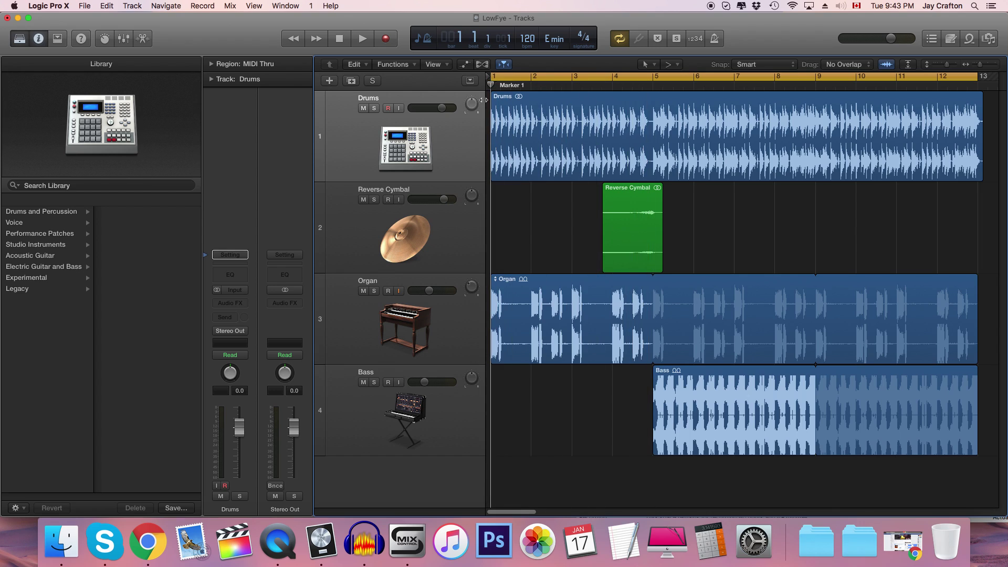
drag(512, 207, 587, 246)
mouse_move(593, 259)
mouse_down()
mouse_move(520, 224)
mouse_move(508, 205)
mouse_move(589, 257)
mouse_up()
click(584, 164)
click(531, 226)
drag(514, 204, 572, 251)
key(space)
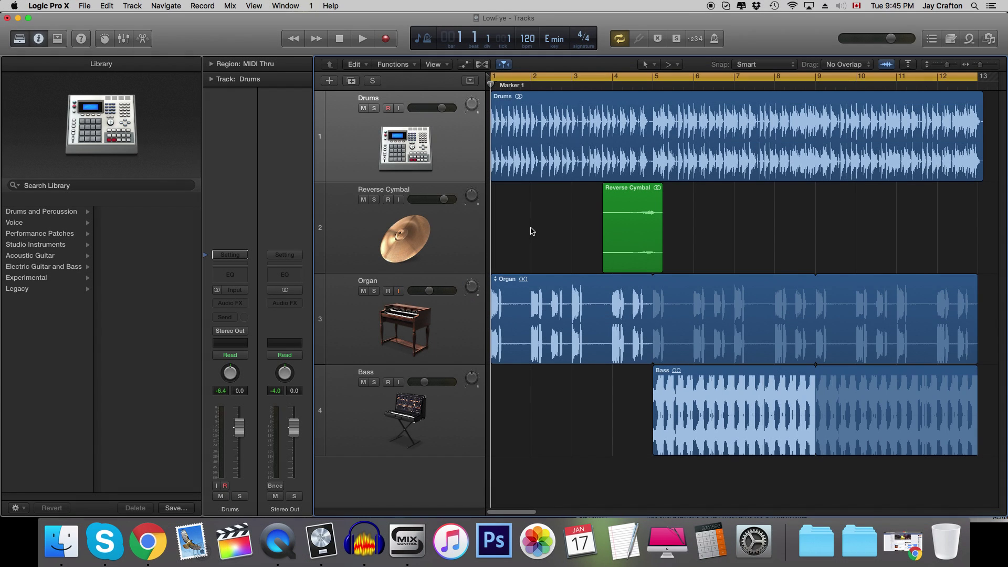
click(533, 164)
click(533, 207)
Add a Channel EQ on Drums with low cut at 92 Hz and high cut near 4050 Hz.
click(230, 275)
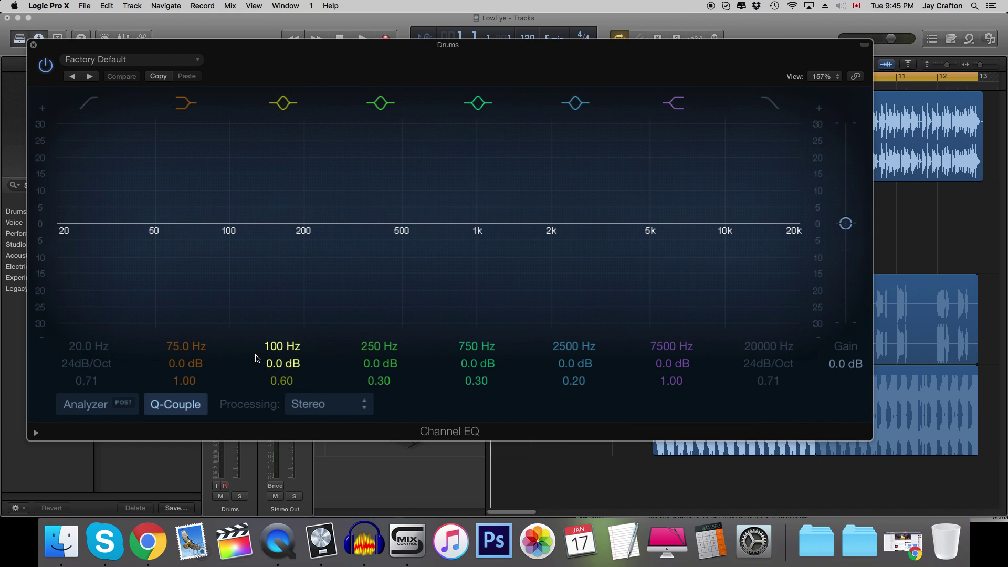
drag(415, 69, 486, 122)
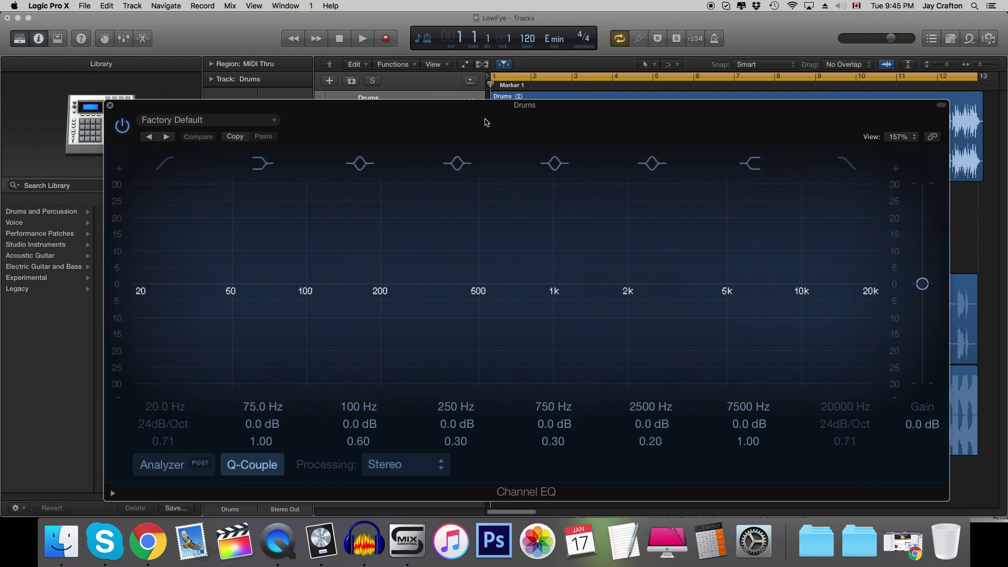
drag(485, 123, 520, 126)
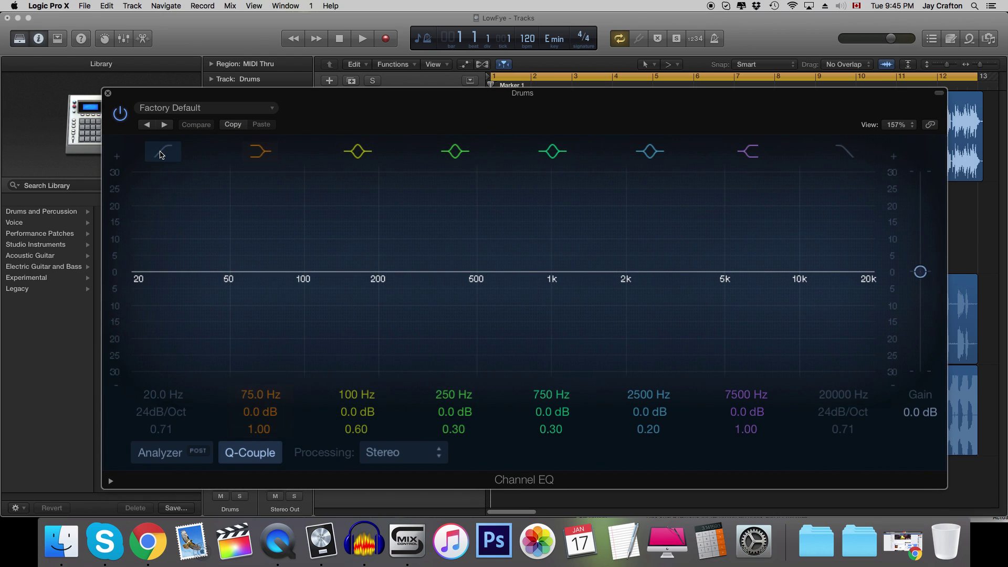
click(160, 154)
click(844, 151)
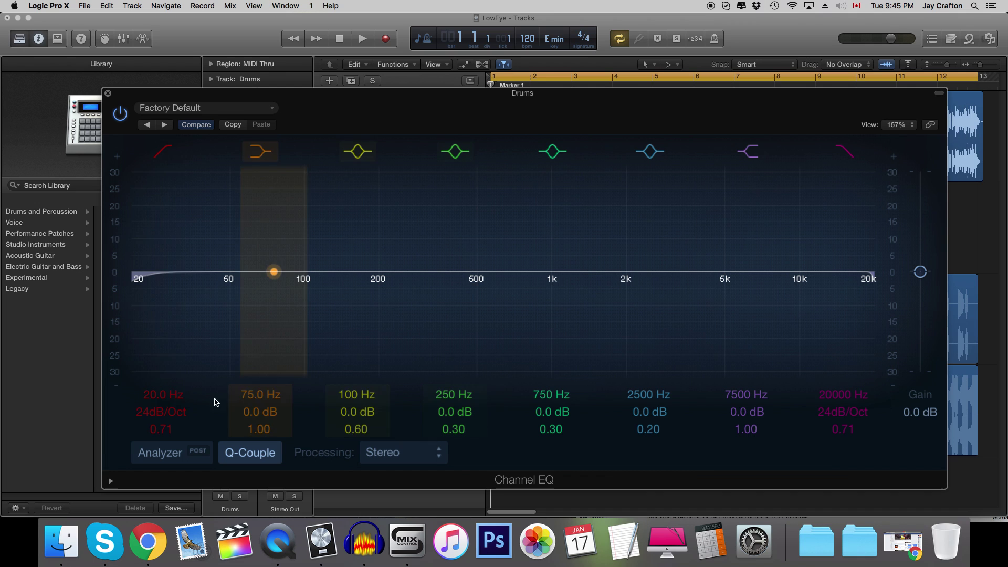
drag(425, 121, 387, 144)
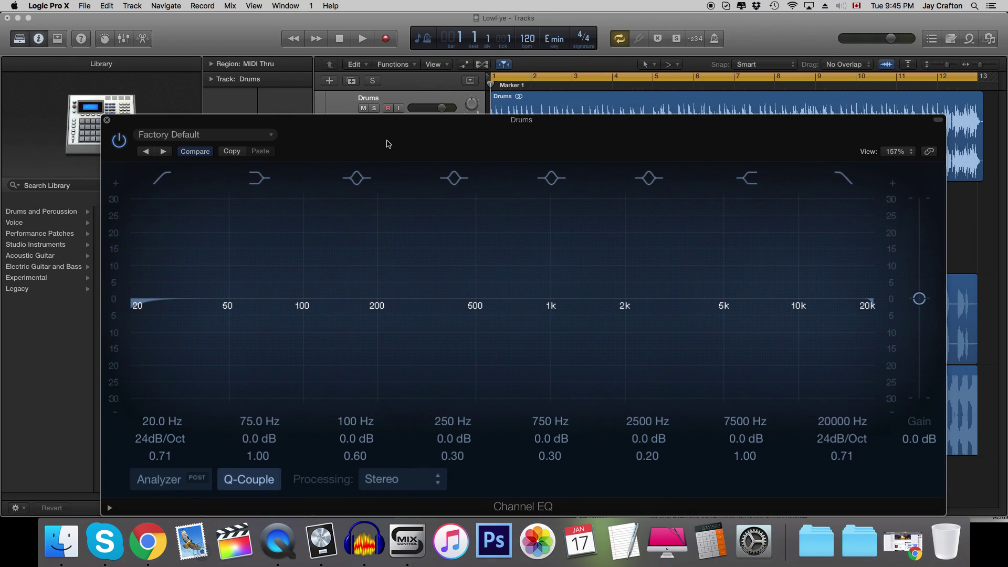
drag(133, 308, 293, 308)
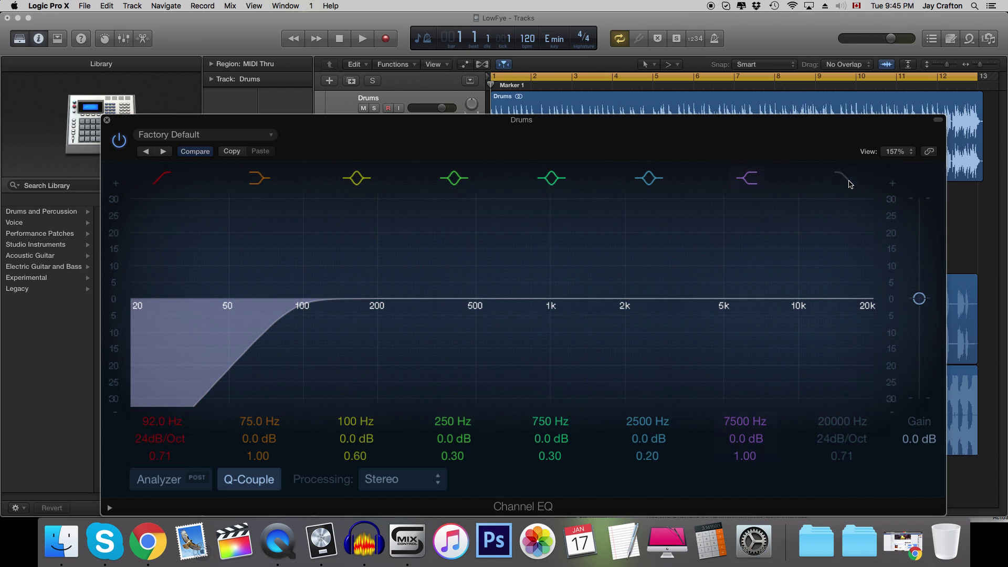
drag(841, 424, 840, 425)
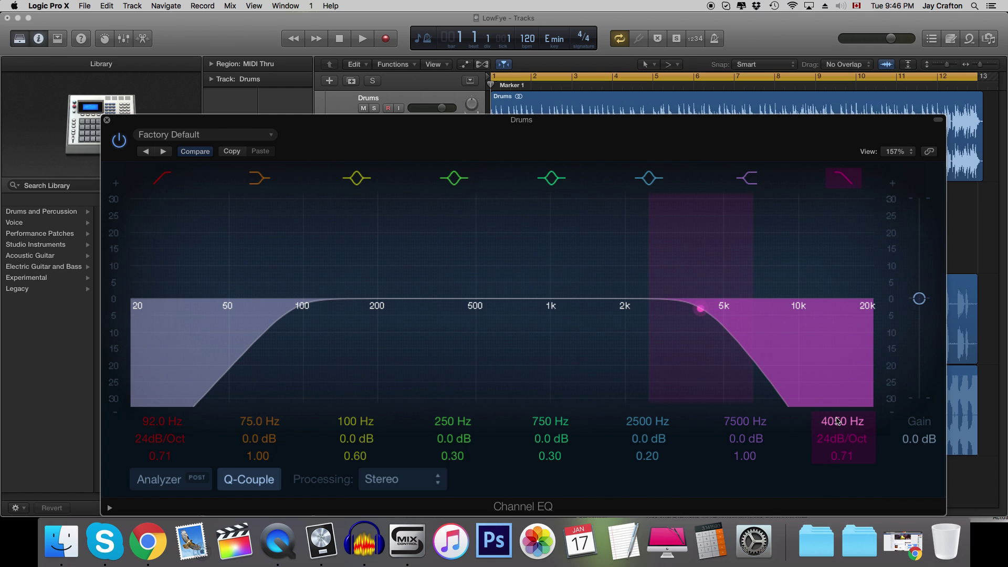
drag(624, 155, 697, 453)
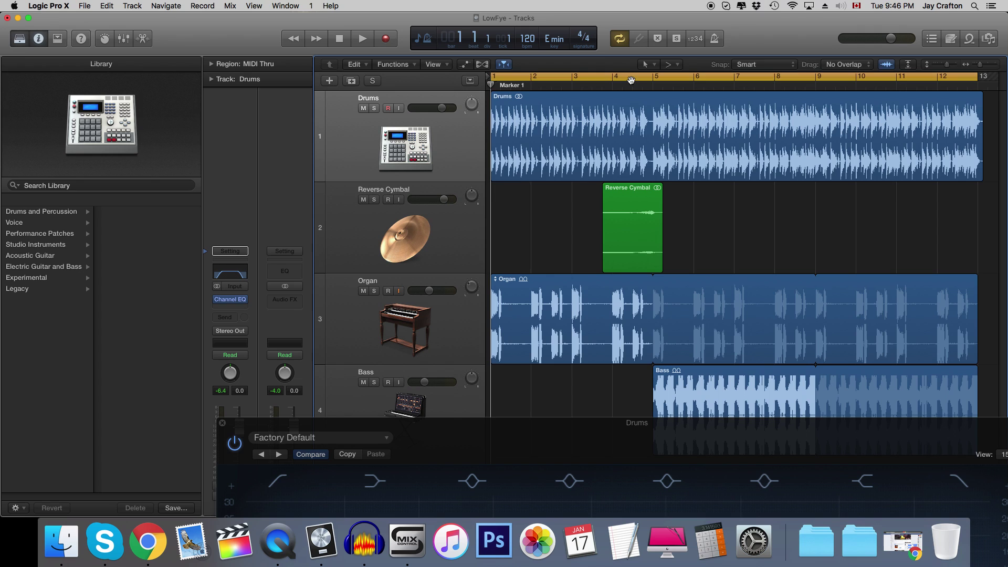
Set a cycle range from bar 1 to bar 5.
drag(631, 80, 492, 79)
drag(613, 78, 653, 77)
drag(681, 444, 622, 284)
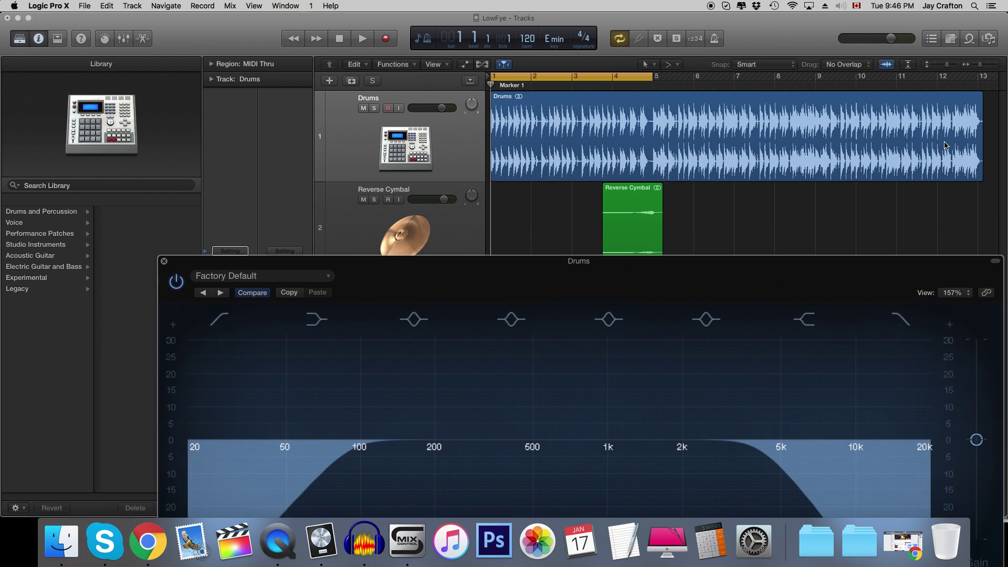
drag(664, 285, 630, 72)
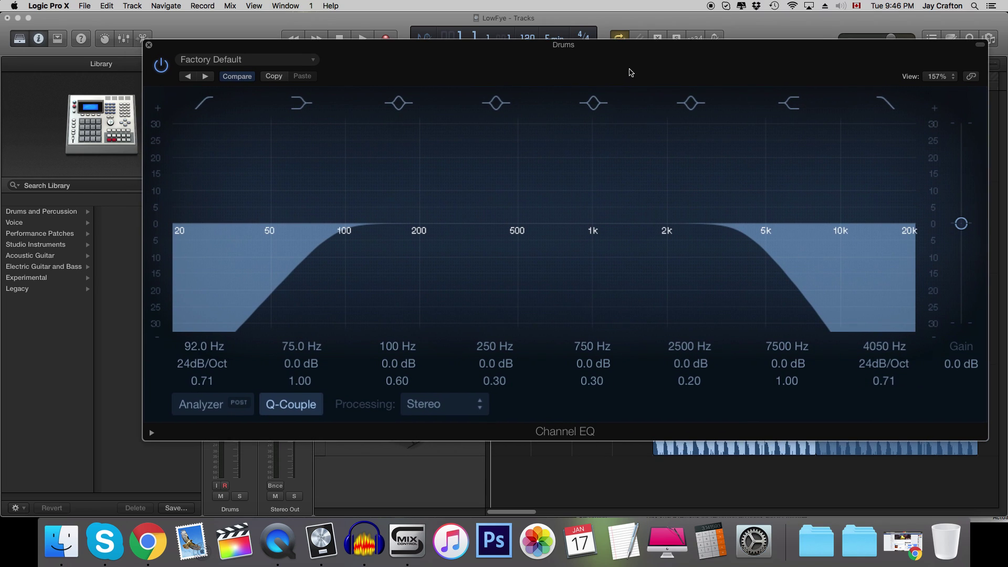
Play the cycle and narrow the EQ to a low cut of 87 Hz and high cut of 2950 Hz.
key(space)
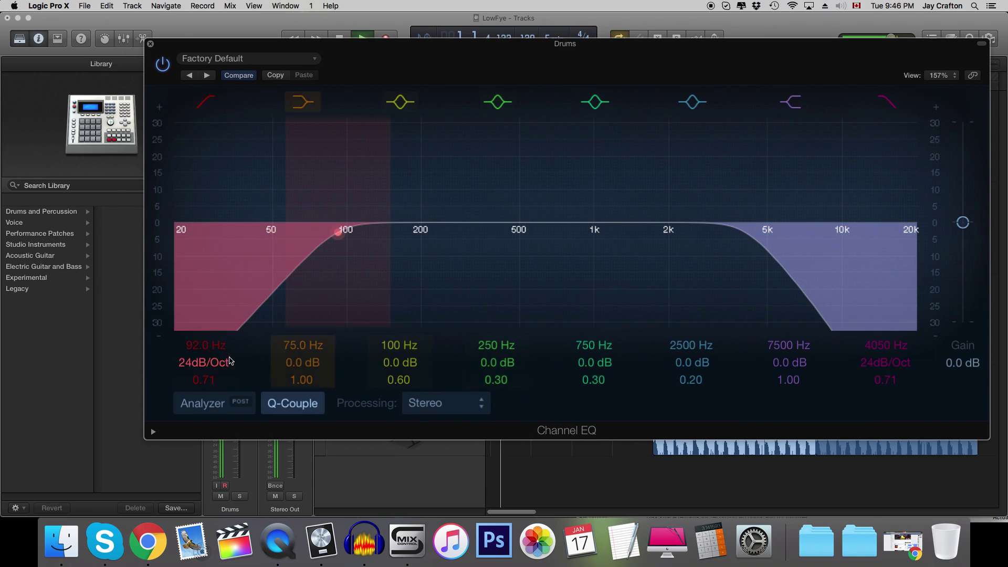
drag(206, 345, 206, 353)
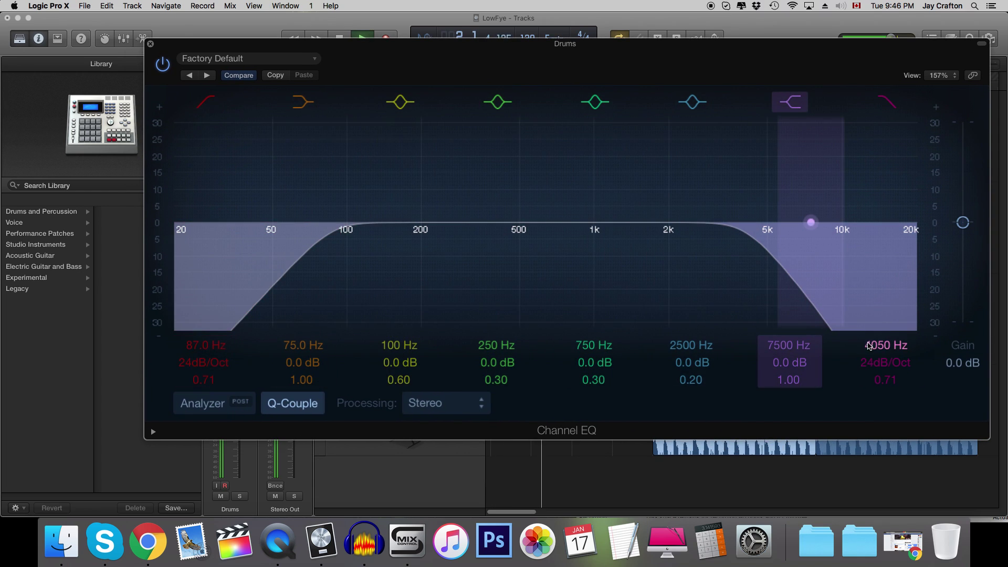
mouse_move(885, 345)
mouse_down()
mouse_move(885, 367)
mouse_move(885, 359)
mouse_up()
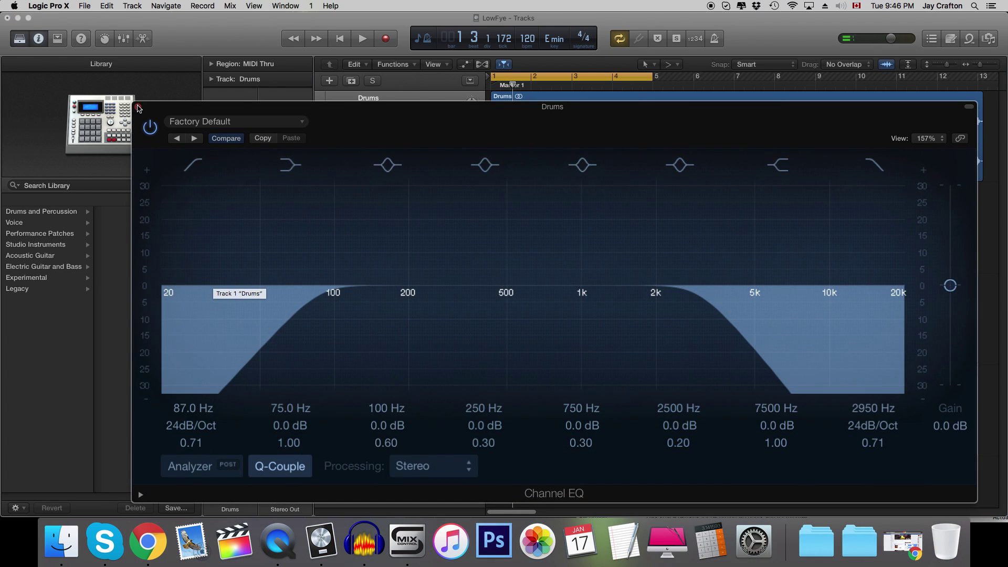
drag(432, 123, 459, 204)
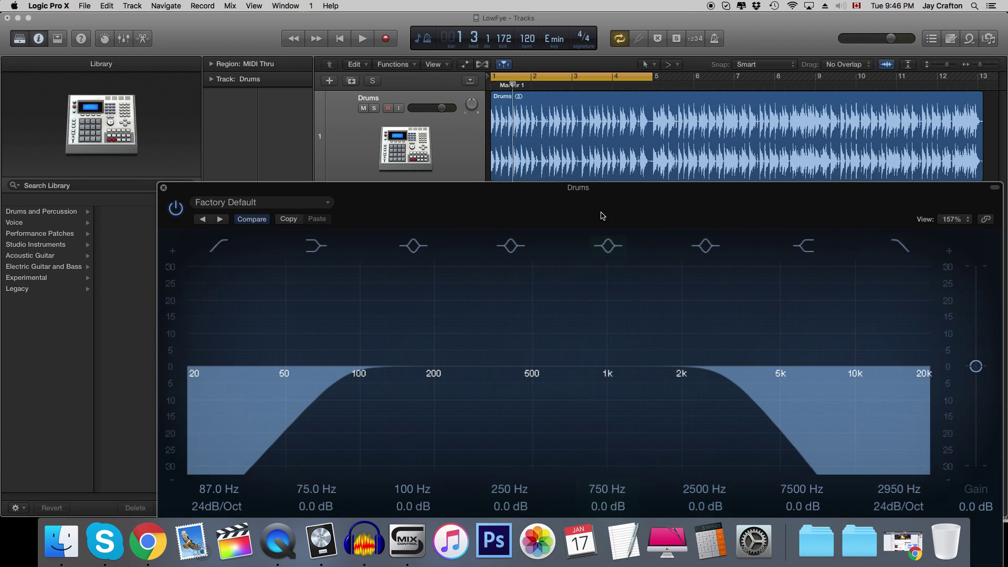
drag(458, 205, 584, 277)
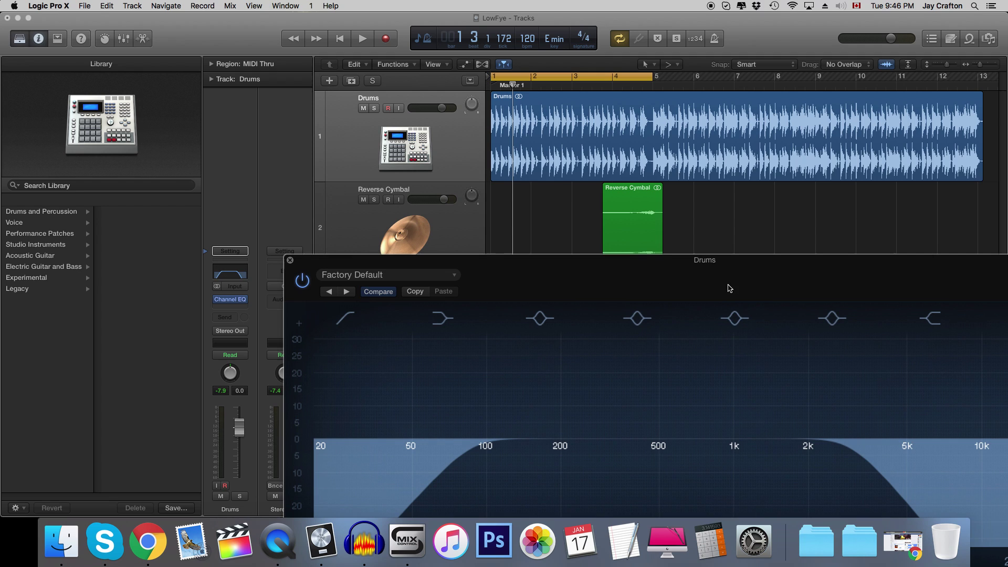
Turn off cycle playback and close the Channel EQ window.
click(551, 78)
drag(504, 266, 465, 75)
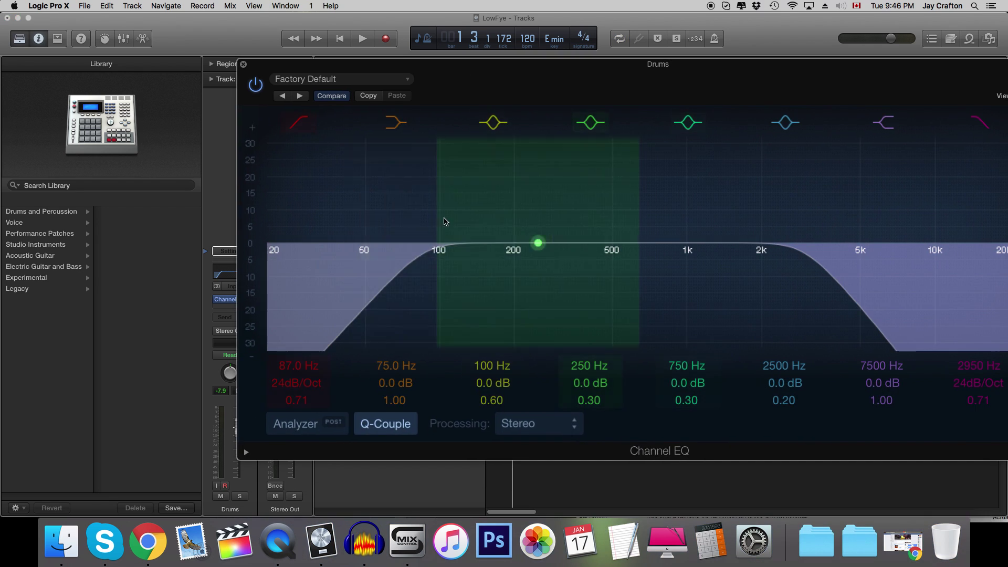
key(super+w)
Play briefly from just before bar 4, then park the playhead at bar 4.
click(602, 77)
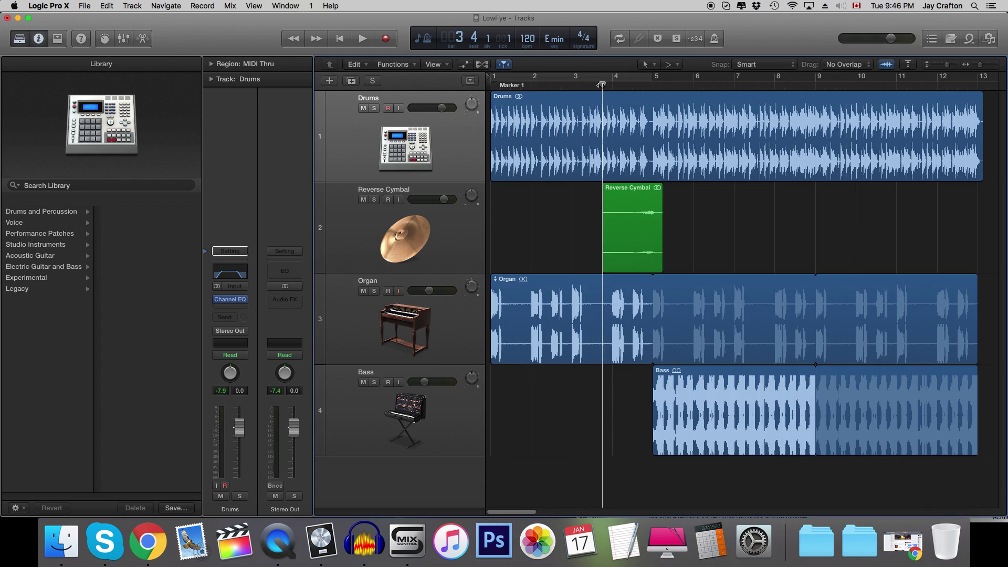
key(space)
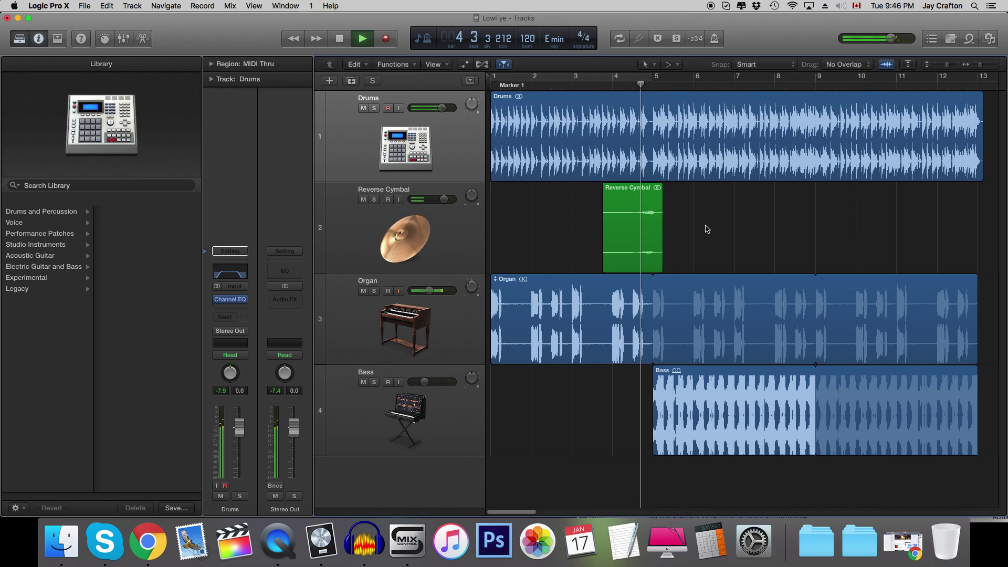
key(space)
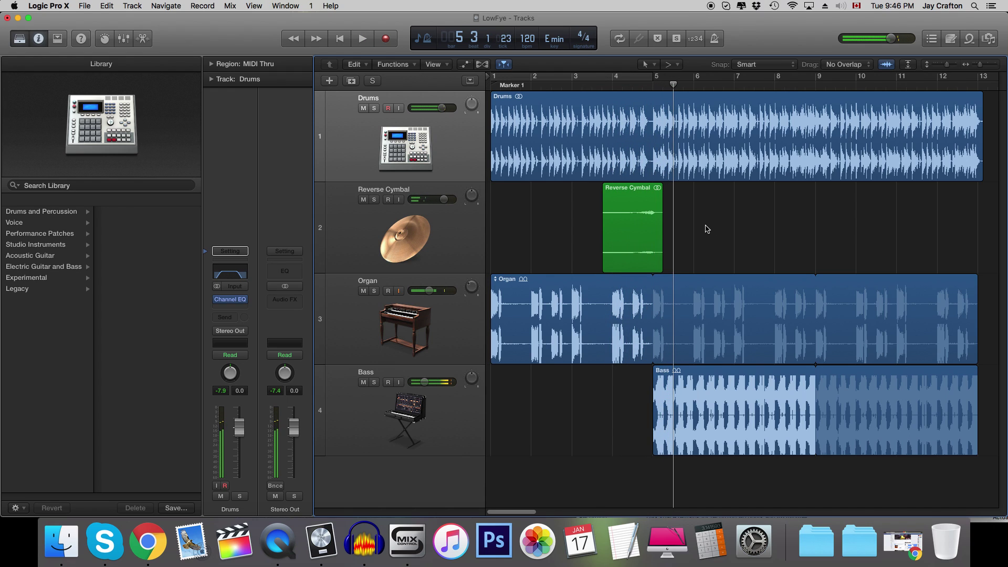
drag(669, 84, 612, 84)
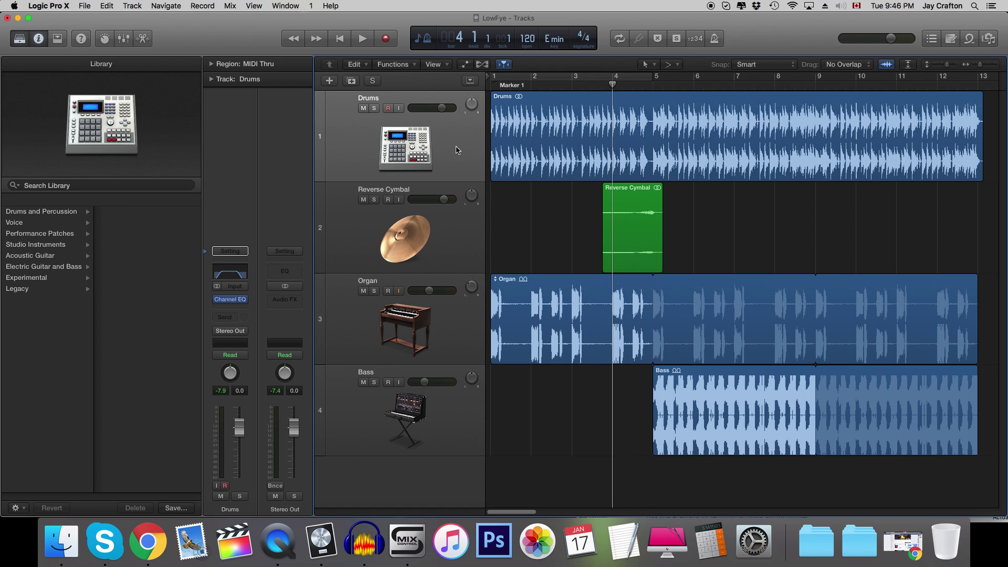
Show automation and set the Drums lane to Channel EQ high-cut frequency.
click(466, 64)
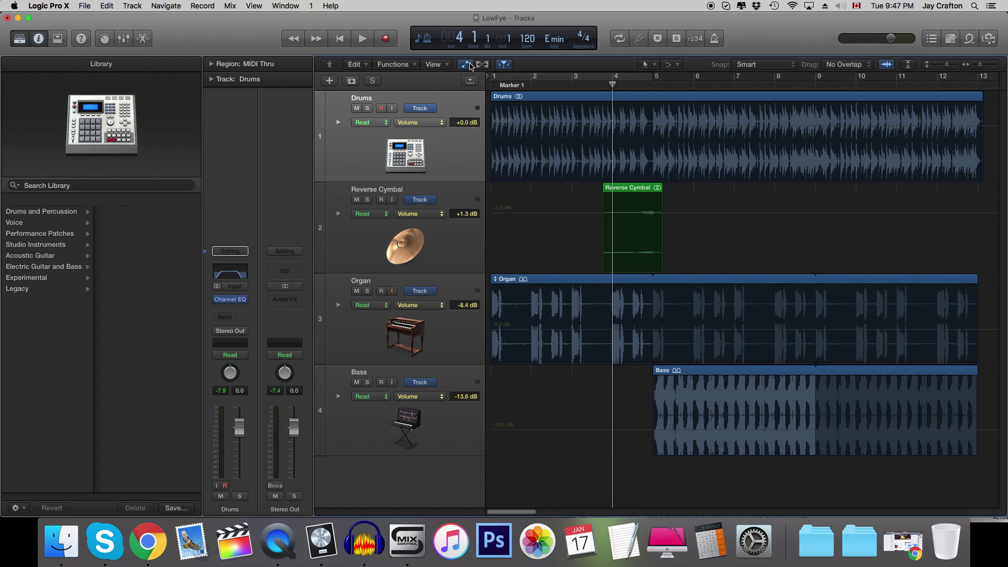
click(467, 64)
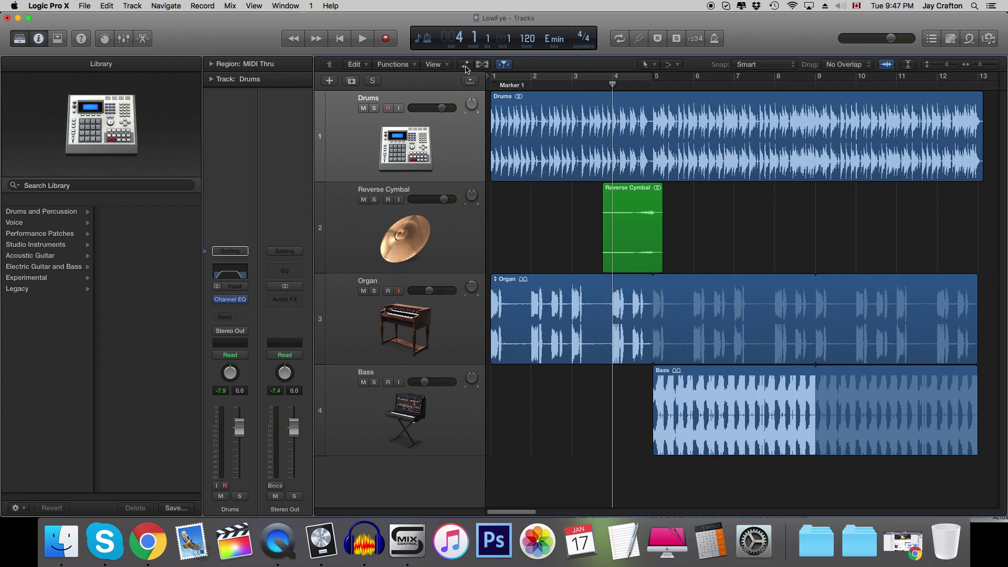
key(a)
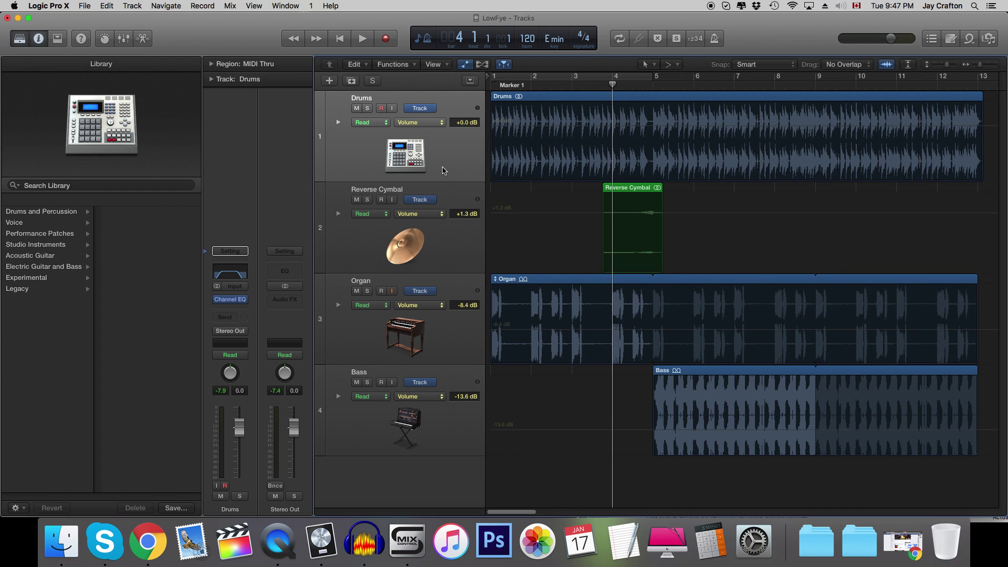
click(435, 122)
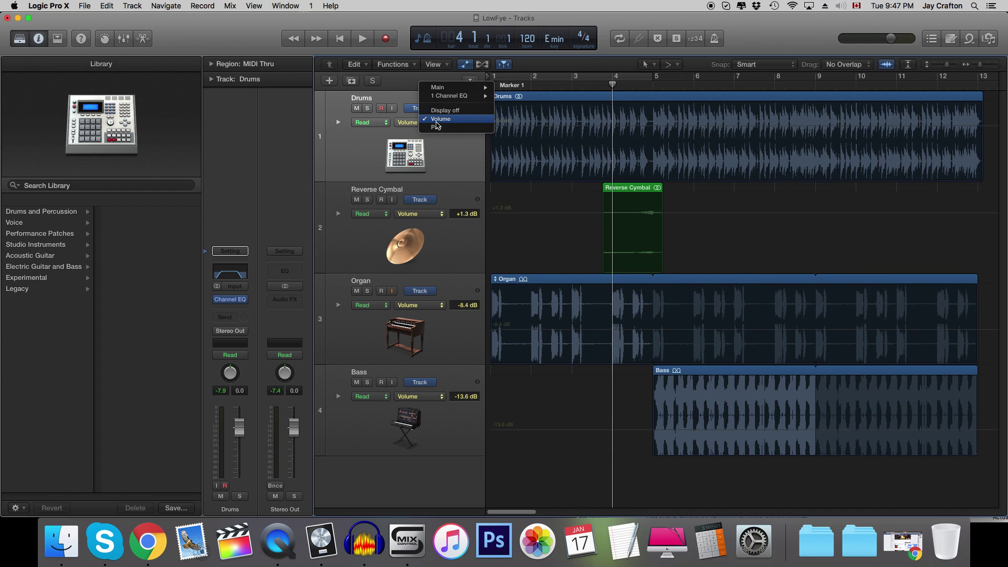
click(436, 123)
click(432, 126)
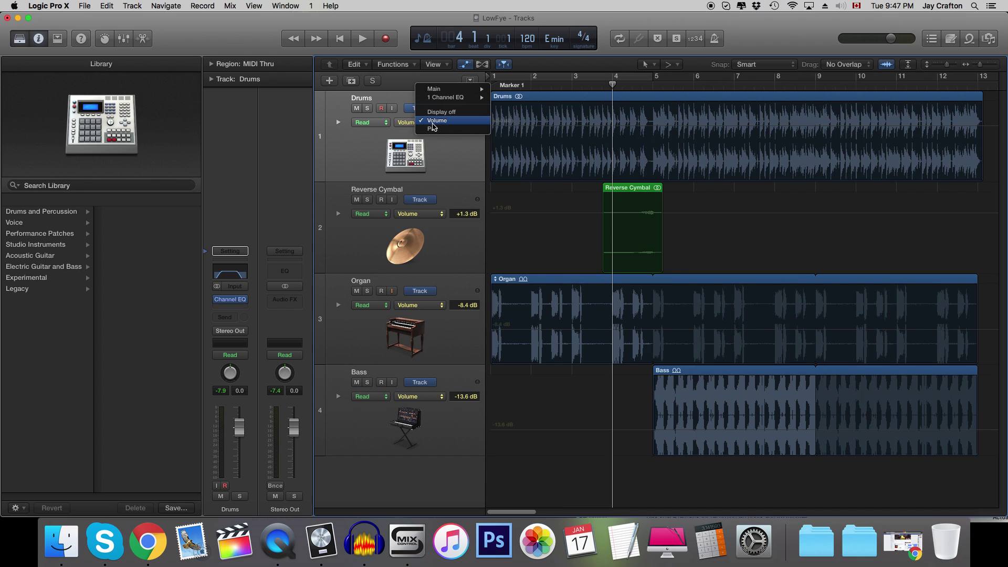
mouse_move(449, 103)
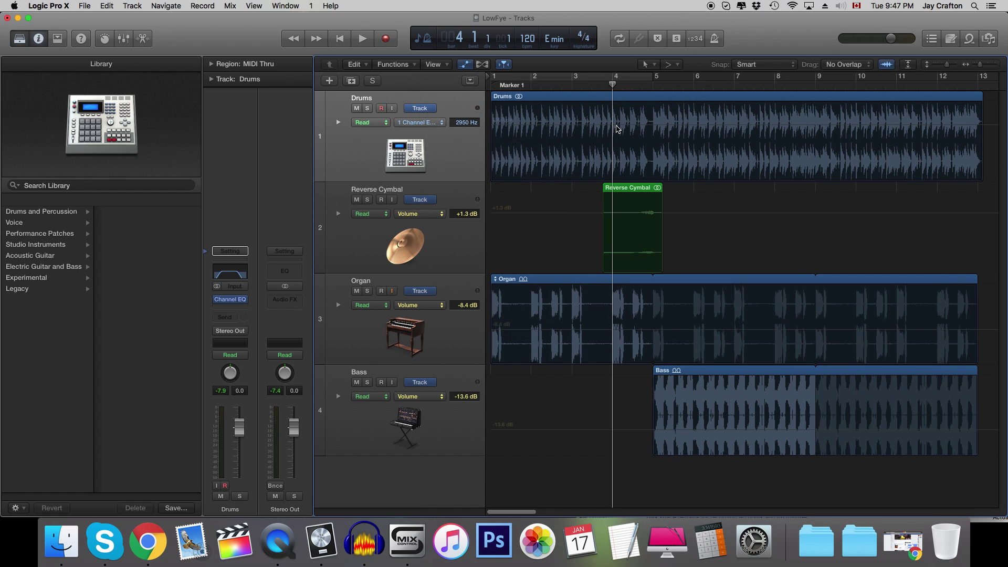
Add a high-cut automation point at bar 4 and move the playhead to bar 5.
click(613, 126)
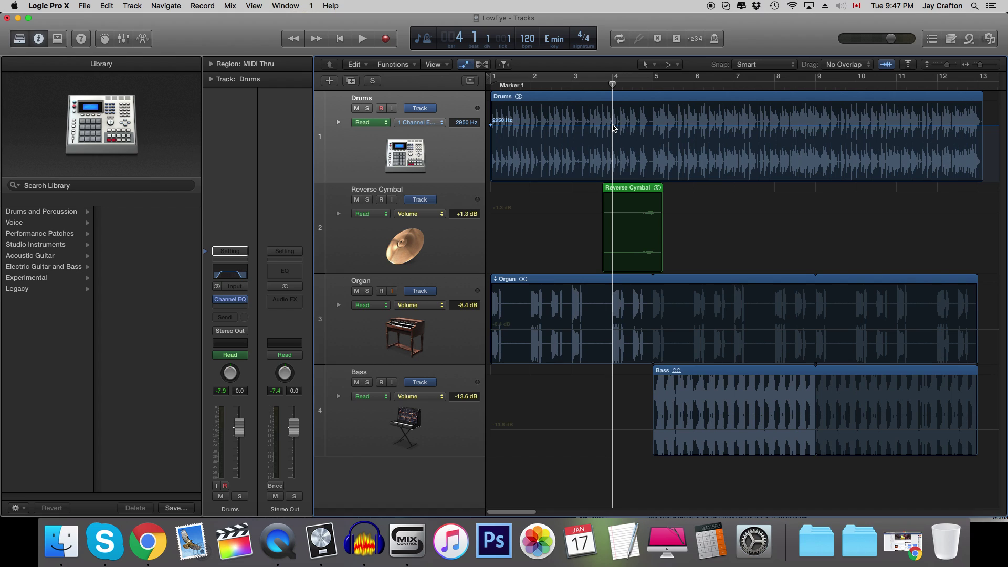
click(613, 126)
drag(637, 85, 652, 104)
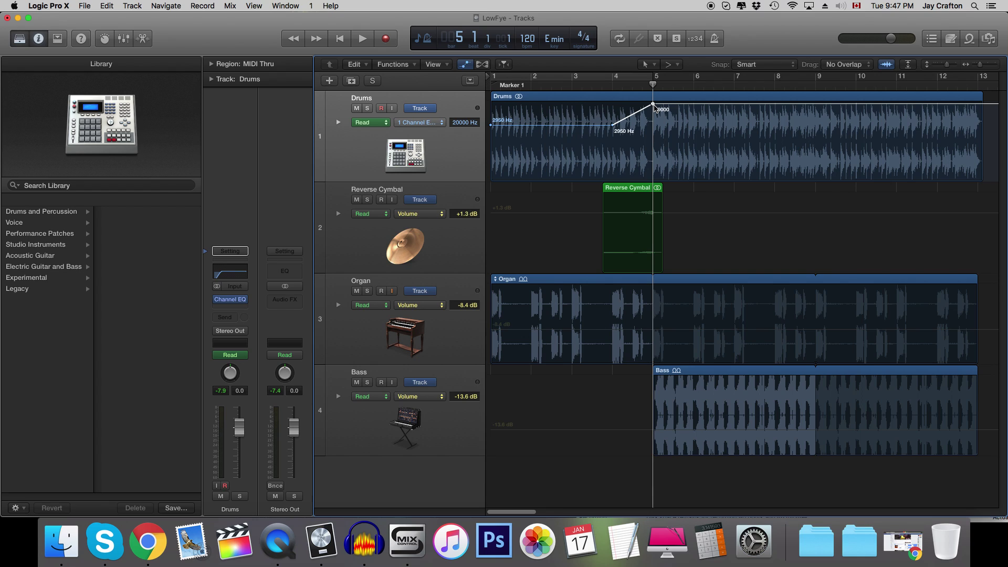
Switch the Drums automation parameter to Channel EQ Low Cut Frequency.
click(437, 124)
mouse_move(455, 76)
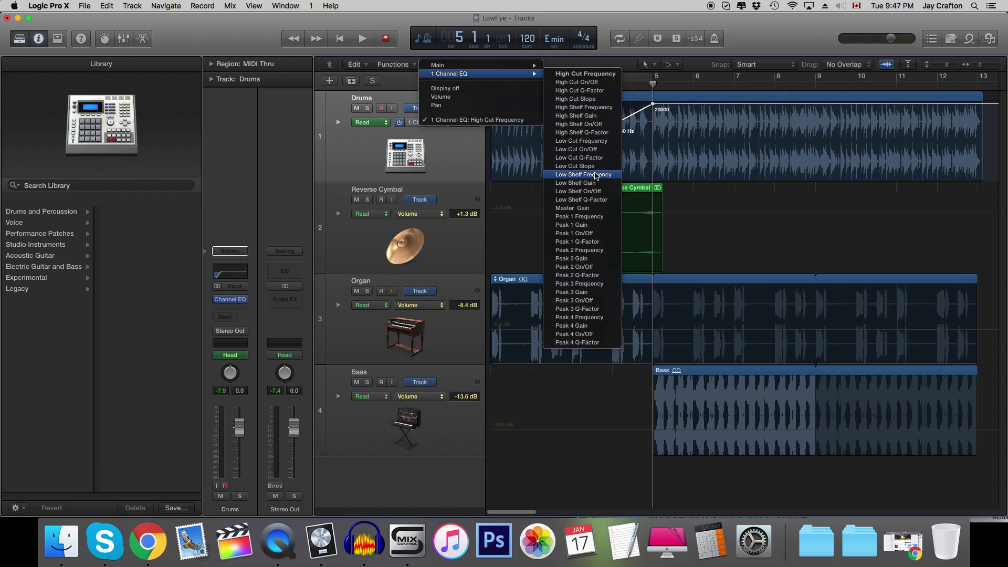
click(593, 141)
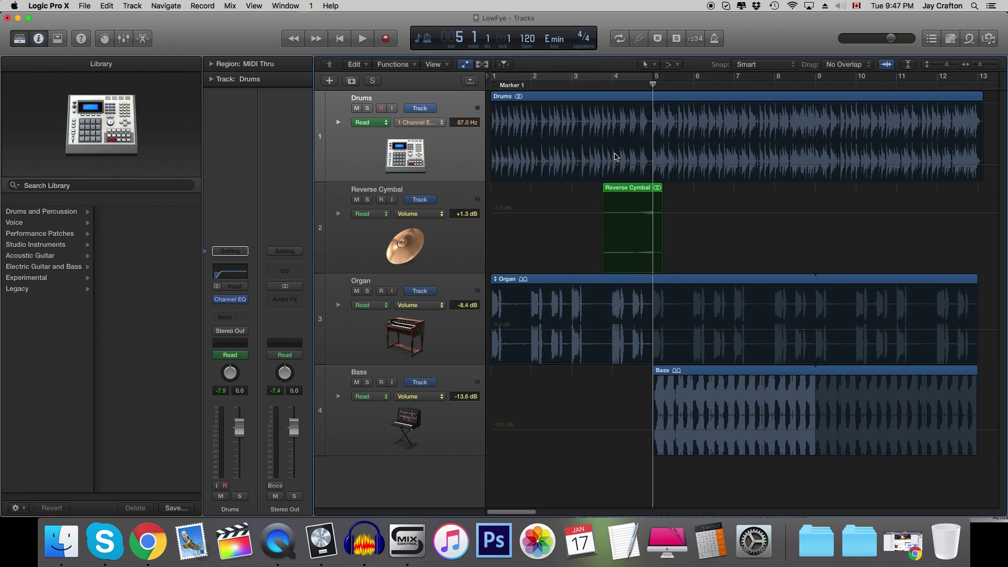
Add low-cut points at bar 4 (87.0 Hz) and bar 5, pulling bar 5 down to 20.0 Hz.
click(612, 84)
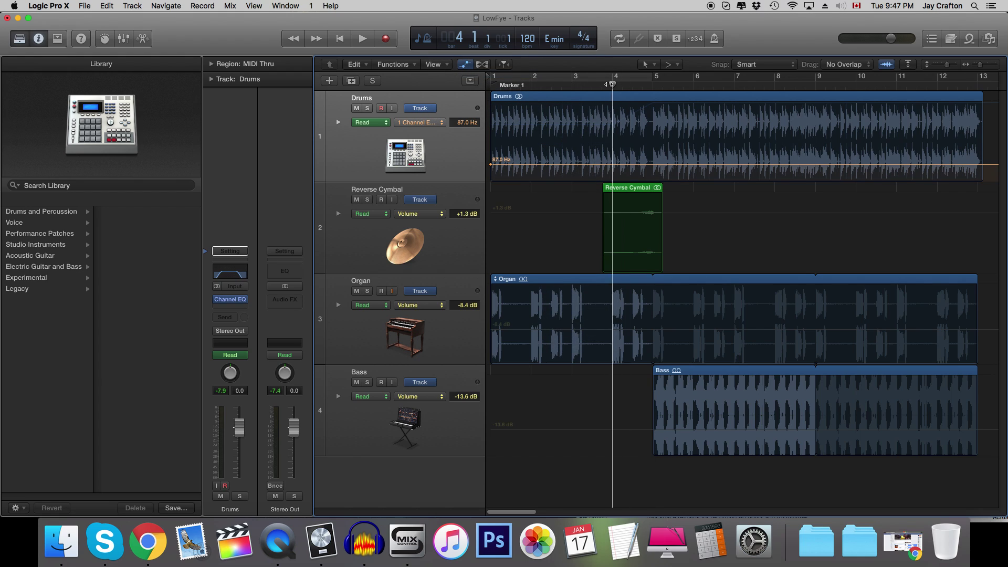
click(613, 165)
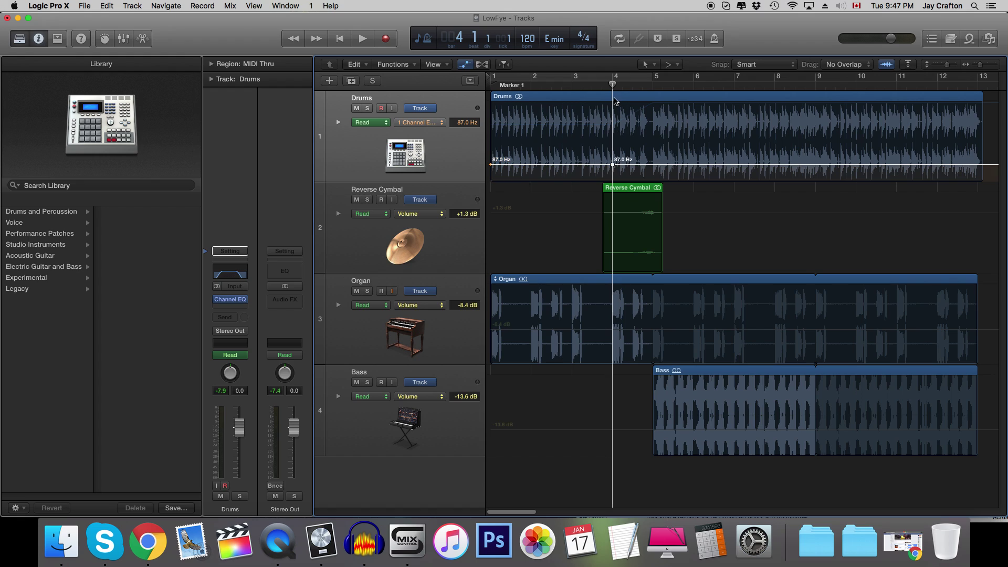
click(651, 88)
click(653, 165)
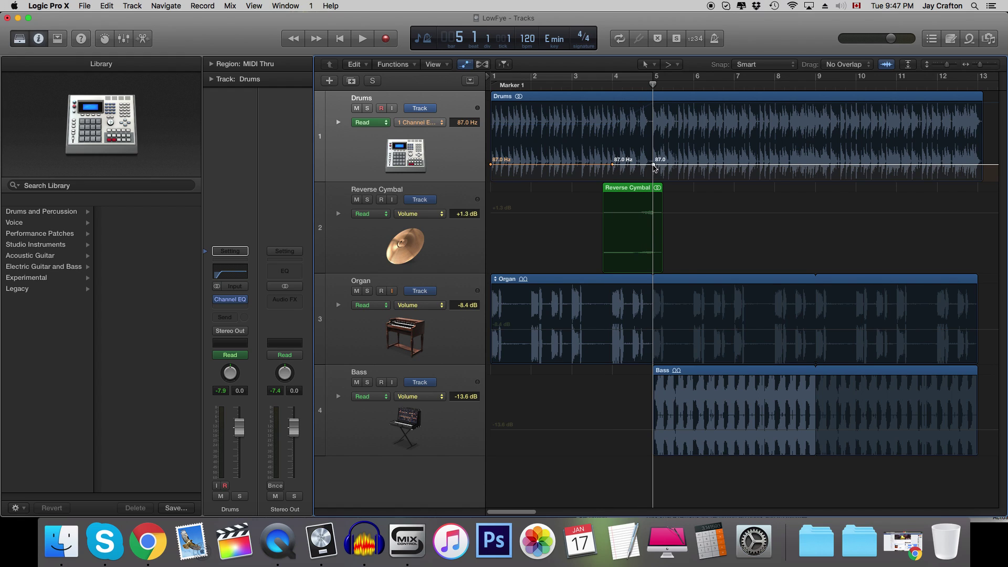
drag(654, 165, 656, 181)
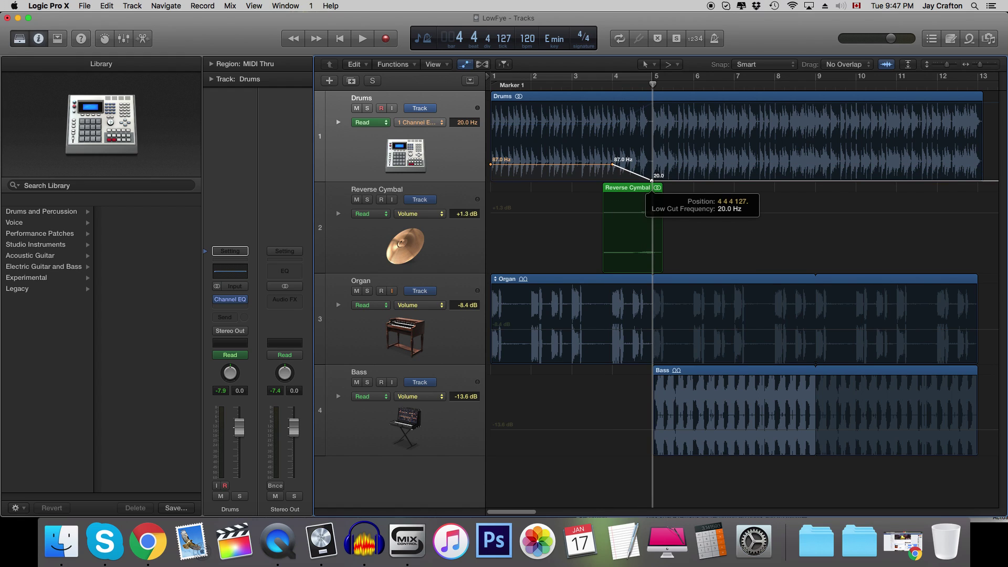
drag(651, 85, 613, 85)
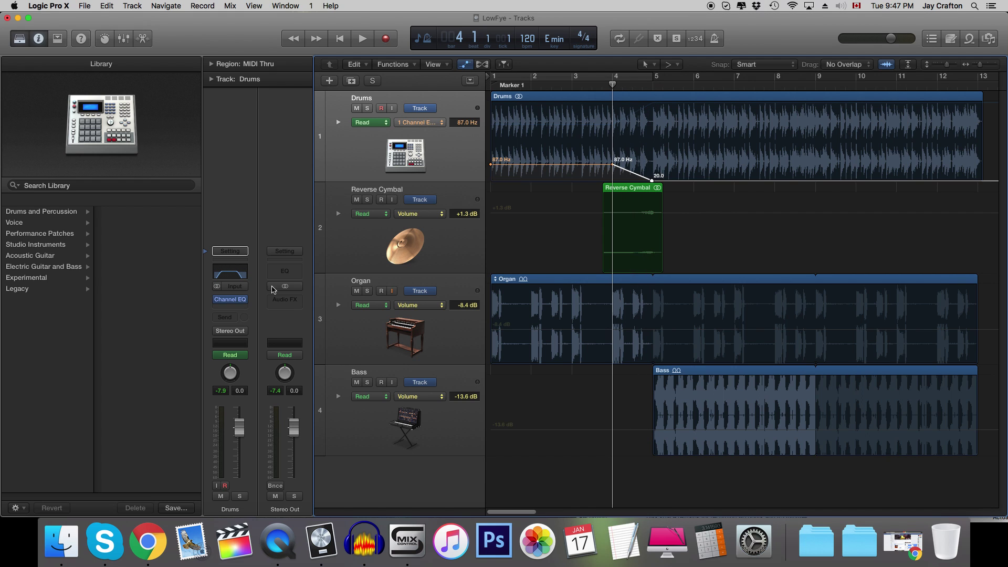
click(230, 299)
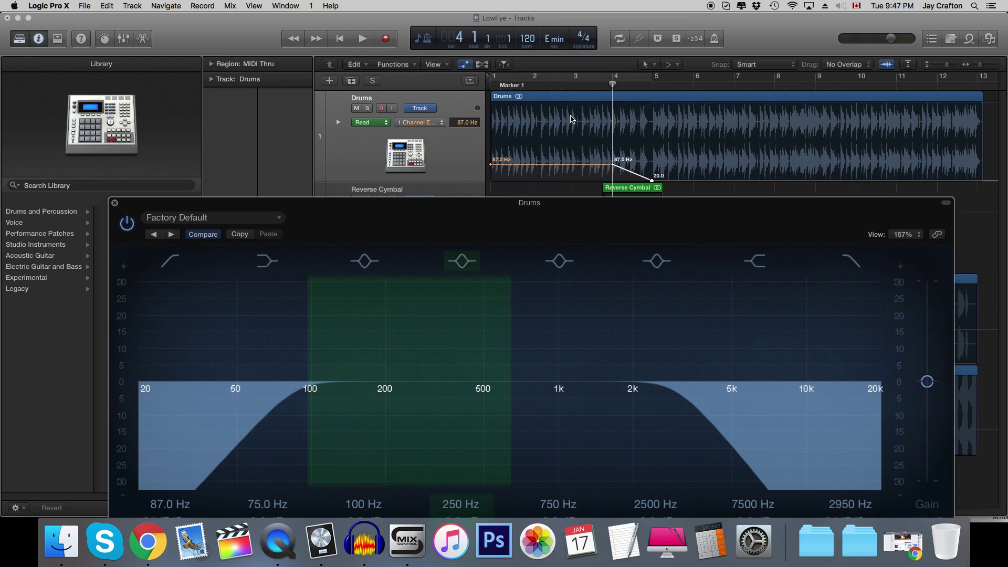
Scrub bars 4–5 and play the low-cut sweep, closing the Channel EQ before stopping.
drag(612, 85, 490, 96)
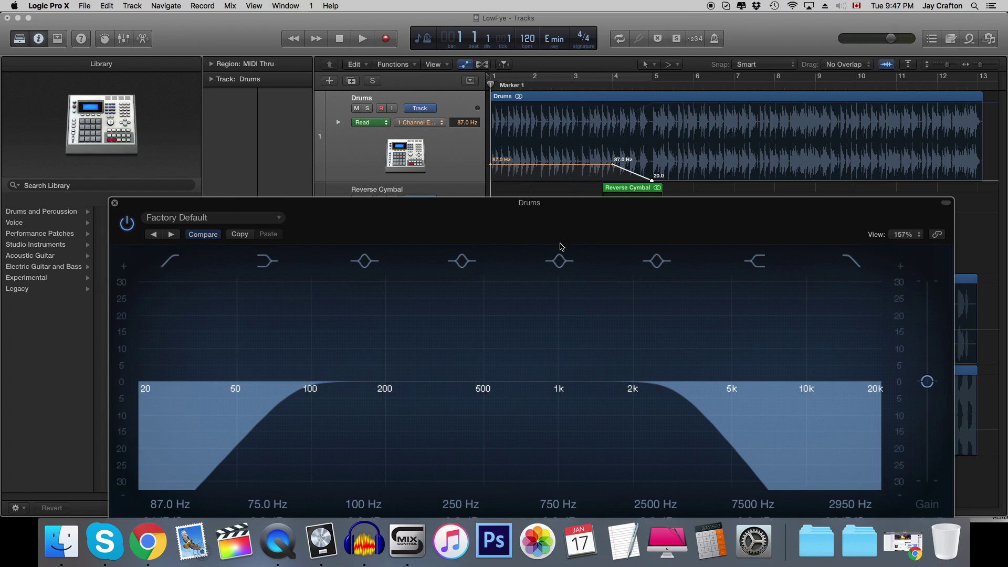
drag(555, 224, 665, 465)
key(space)
drag(246, 445, 253, 445)
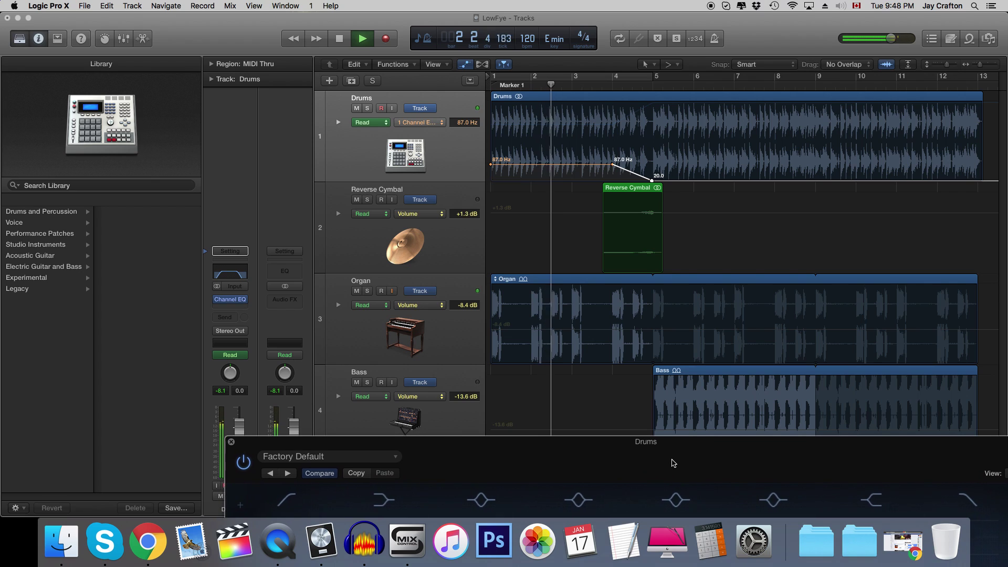
click(232, 441)
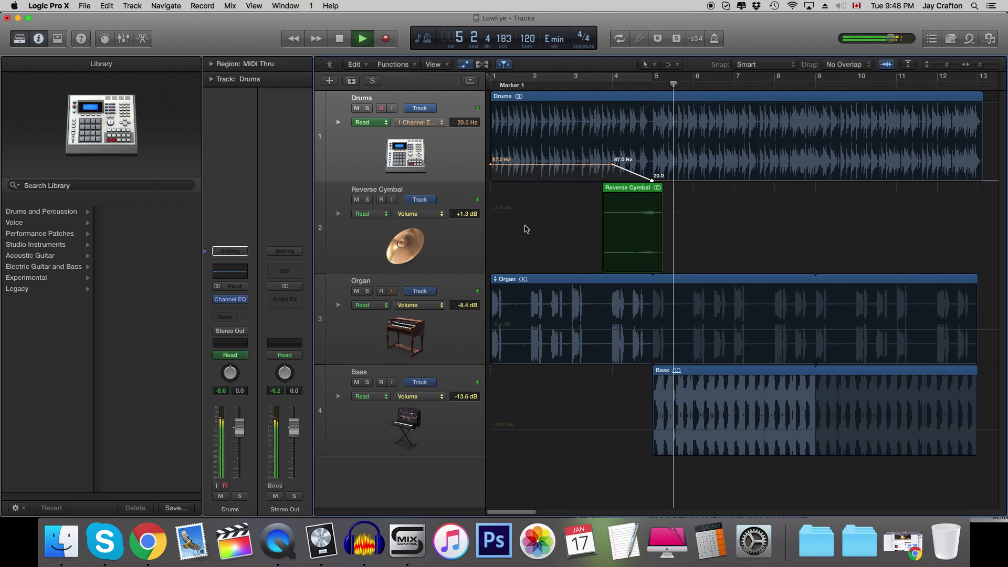
key(space)
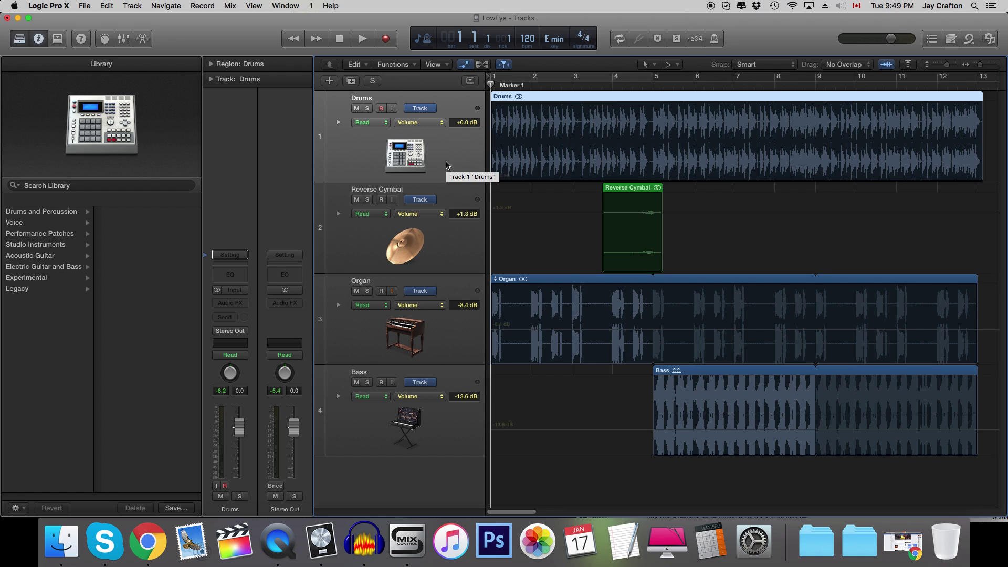
Insert a stereo Bitcrusher from Distortion into the Drums Audio FX slot.
click(230, 302)
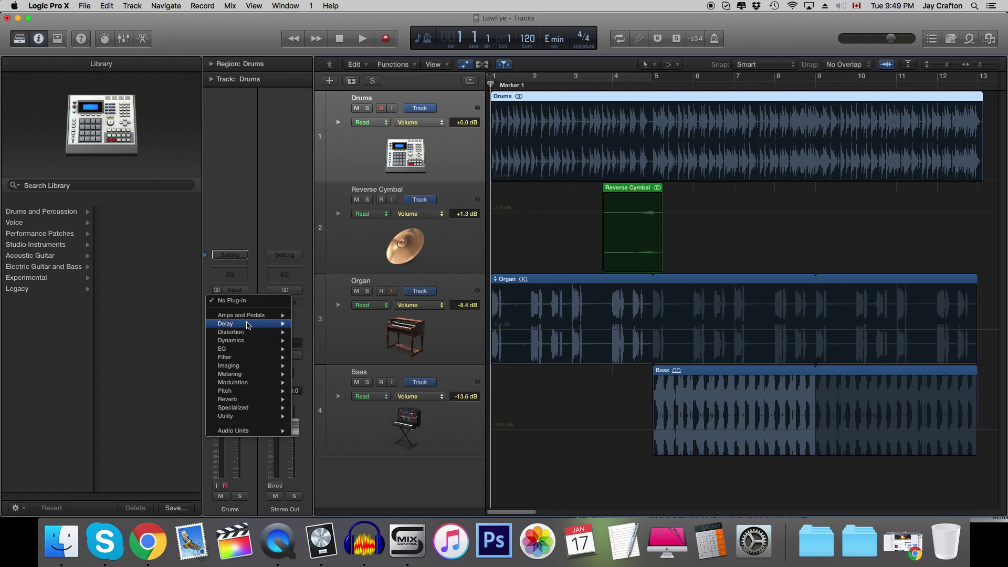
mouse_move(253, 364)
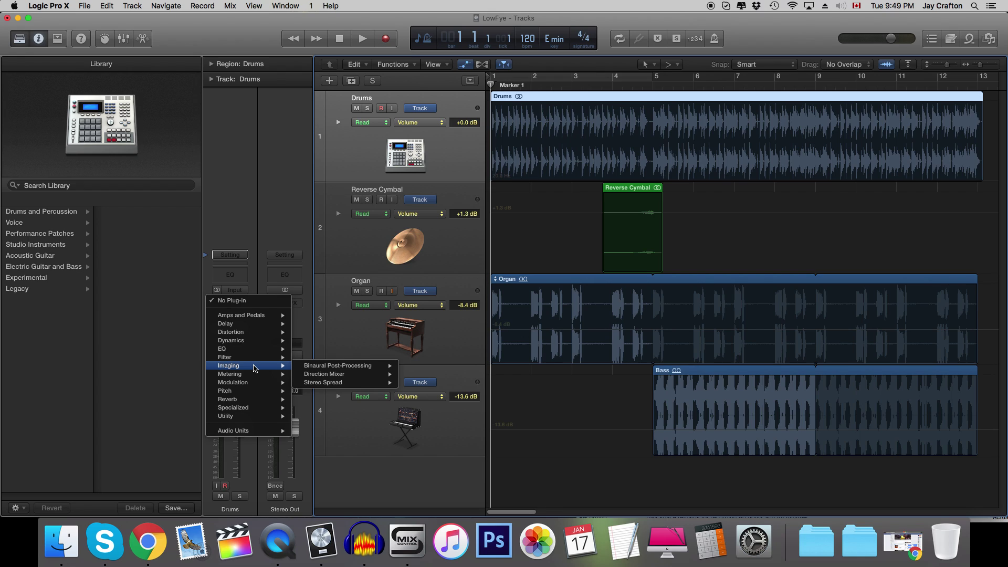
mouse_move(249, 338)
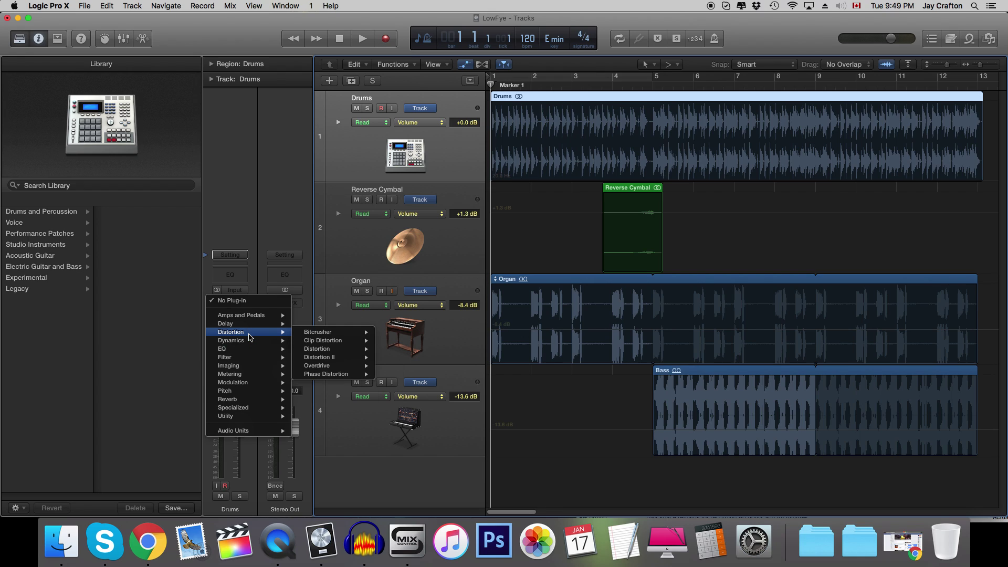
mouse_move(325, 332)
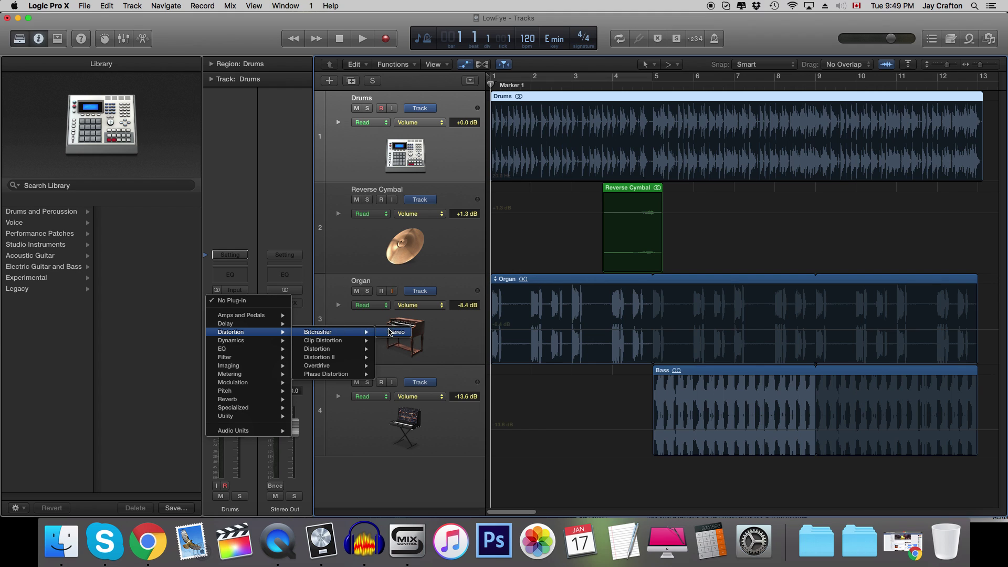
click(389, 332)
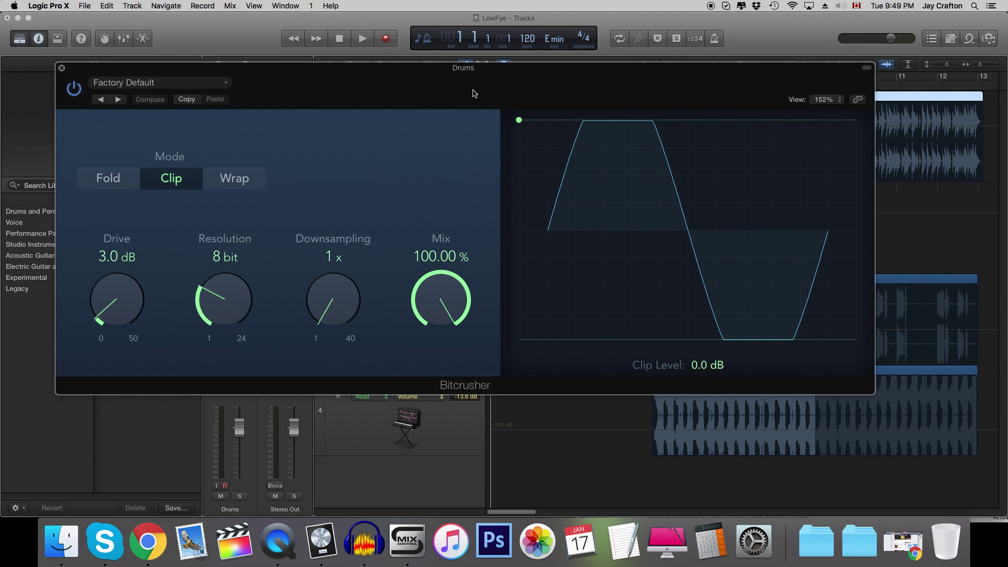
Reposition the Bitcrusher window to uncover the channel strips and start playback.
drag(474, 93, 839, 203)
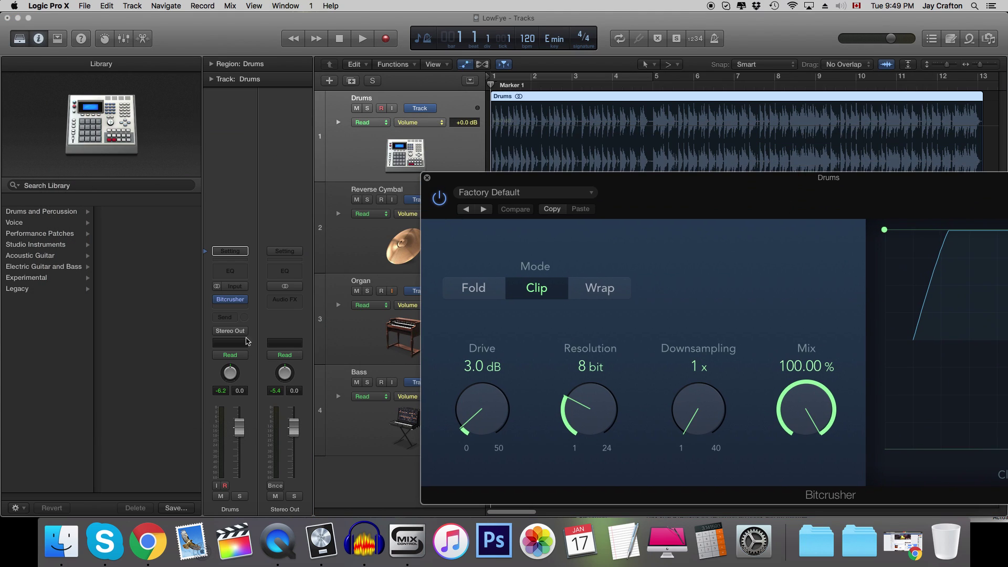
click(250, 298)
click(562, 185)
drag(668, 201, 430, 177)
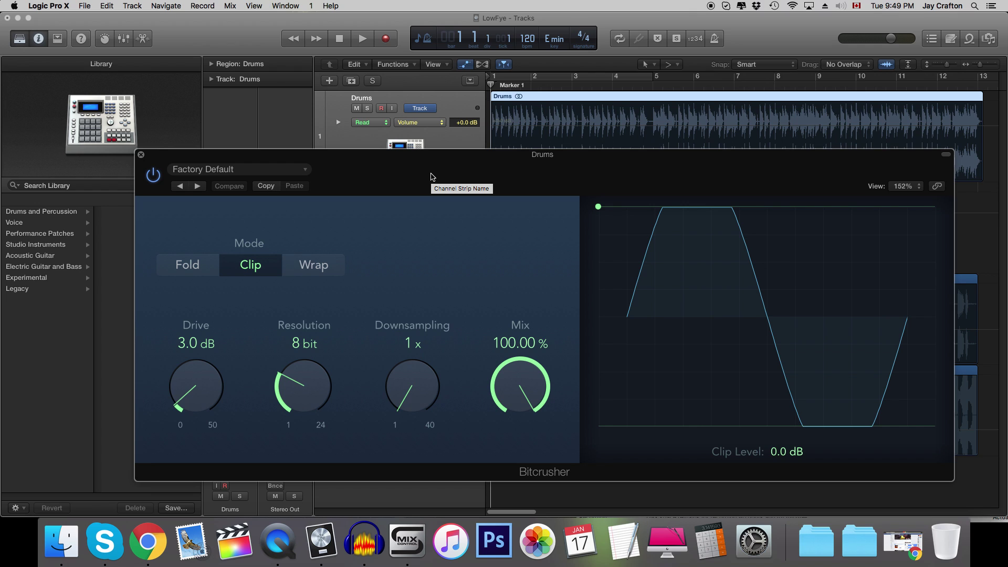
drag(430, 177, 568, 179)
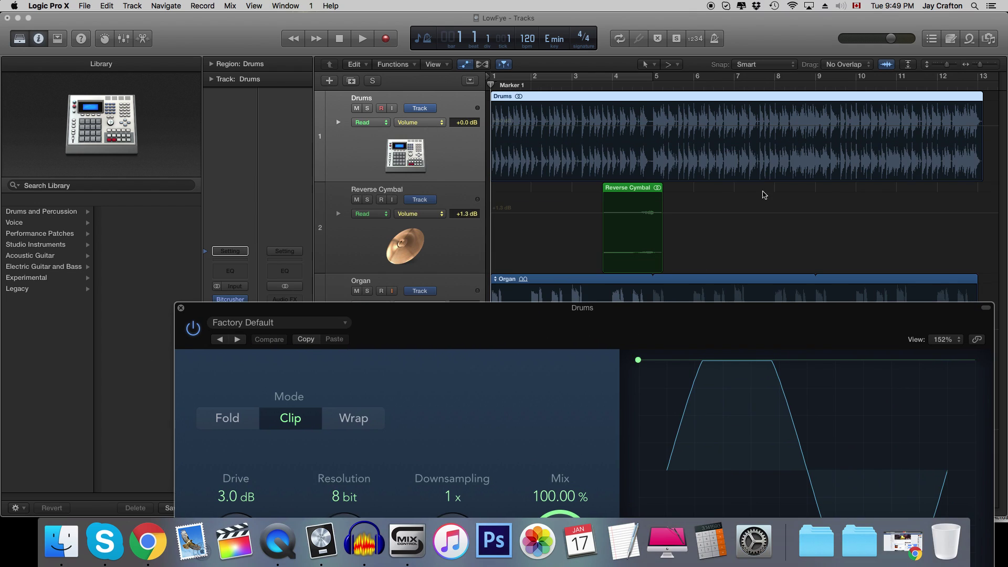
drag(577, 328, 516, 111)
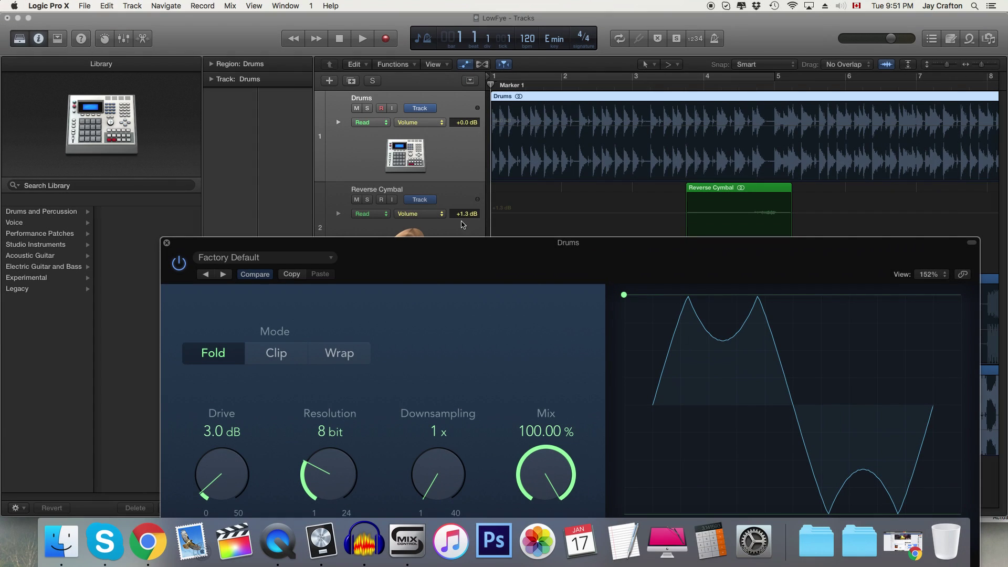
drag(472, 262, 451, 127)
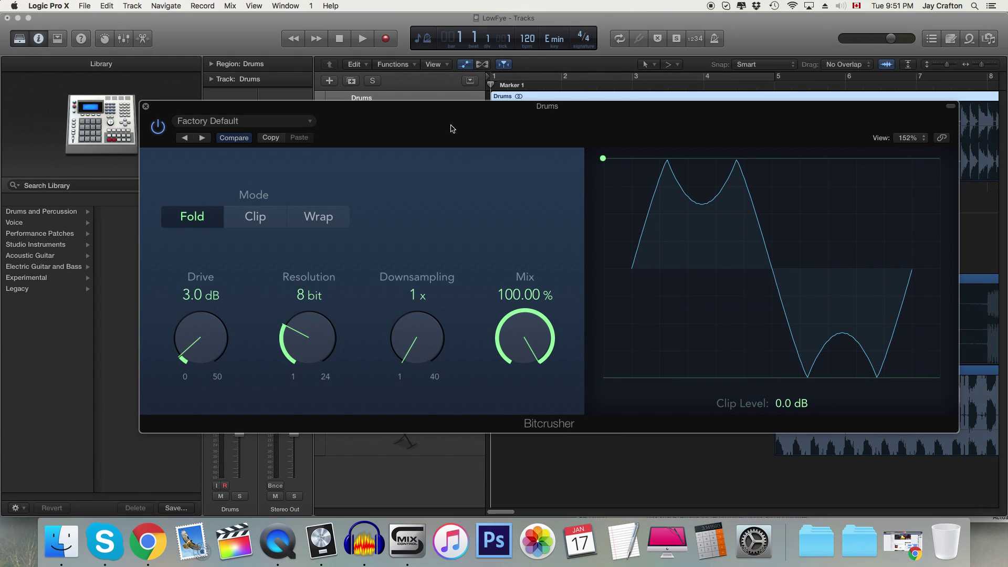
key(space)
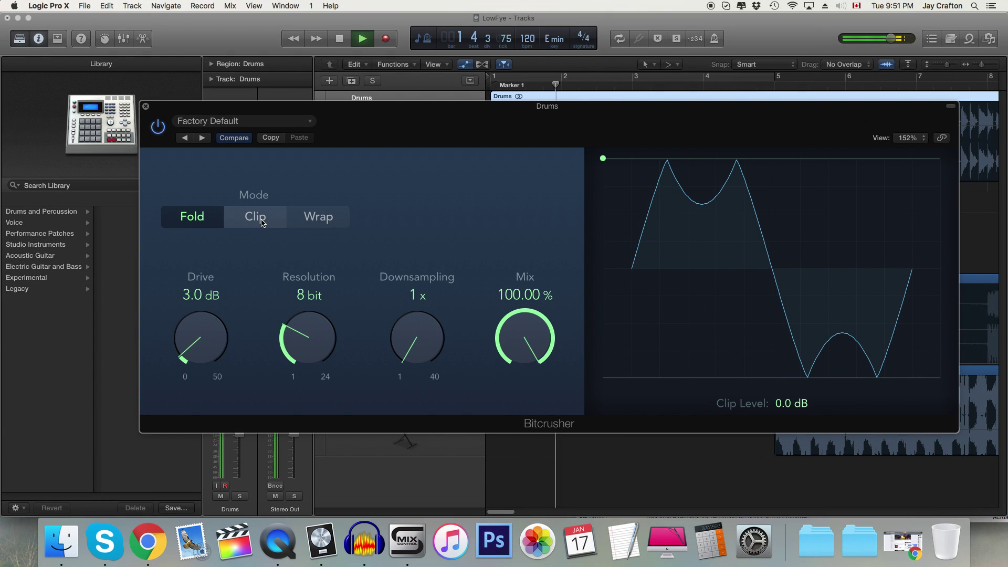
Audition Clip and Wrap modes, then stop at bar 1 and settle on Fold mode.
click(262, 222)
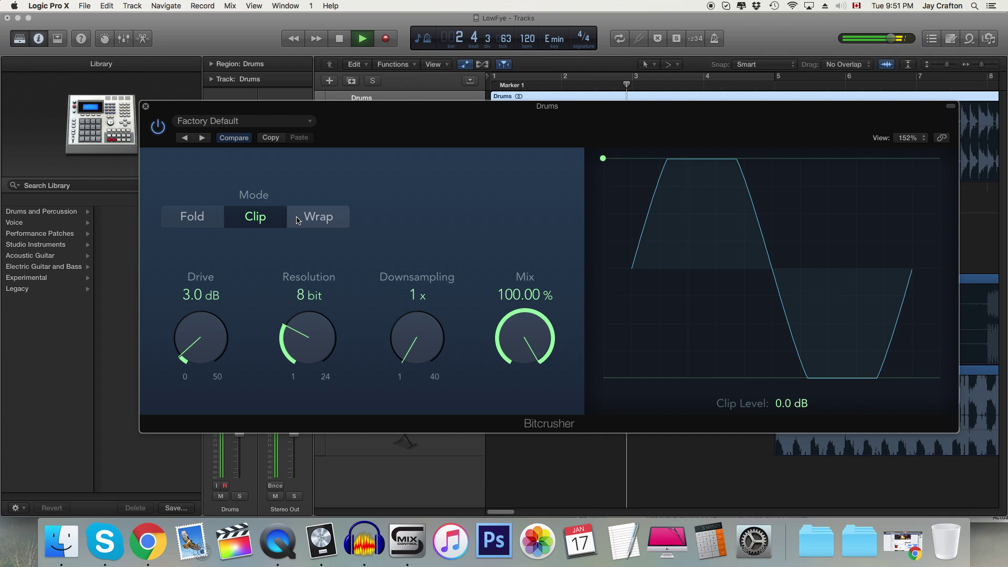
click(305, 219)
drag(344, 137, 460, 62)
key(space)
key(Return)
click(257, 204)
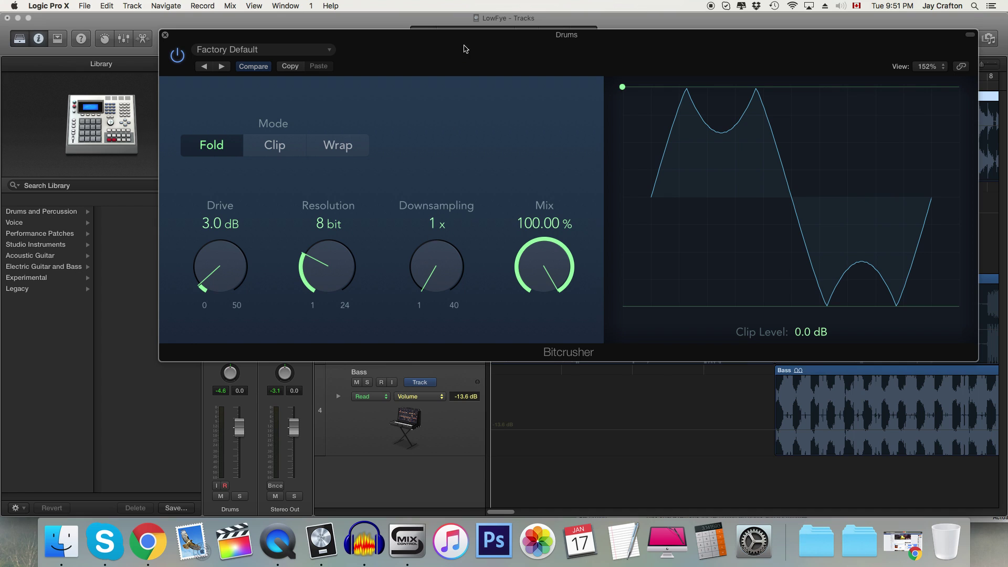
drag(464, 48, 474, 147)
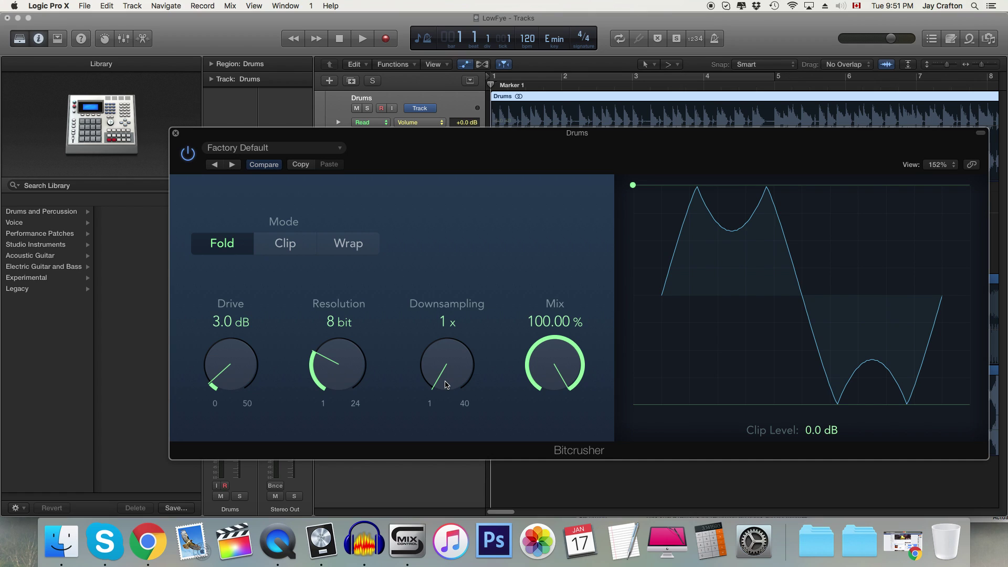
Raise Bitcrusher Downsampling to 30x during playback, then return to bar 1.
key(space)
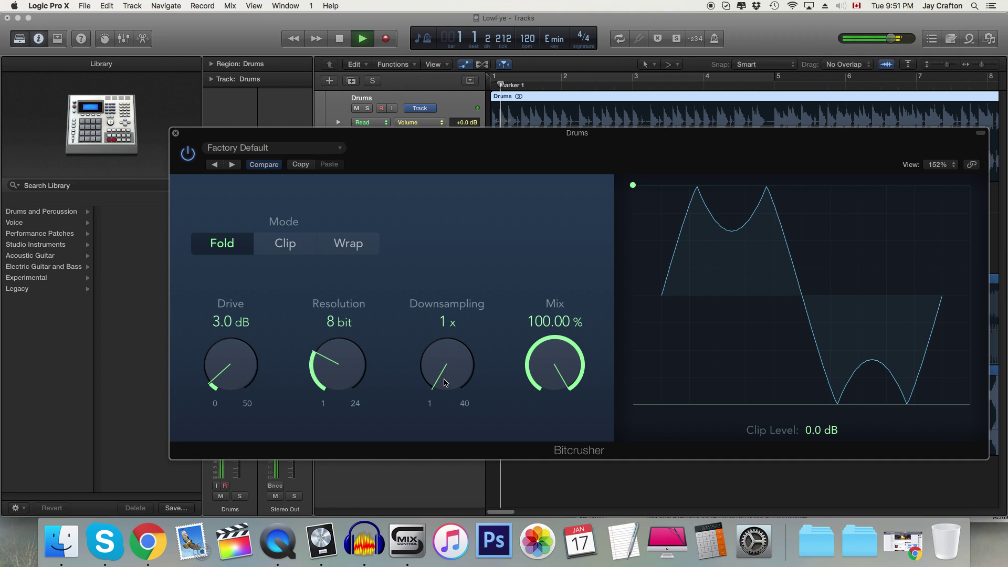
drag(445, 385, 456, 289)
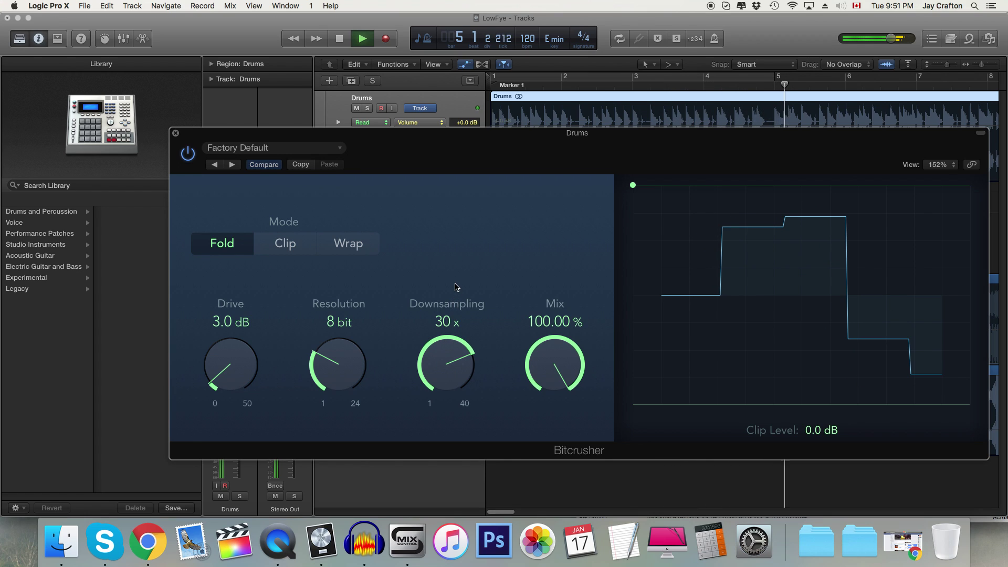
key(space)
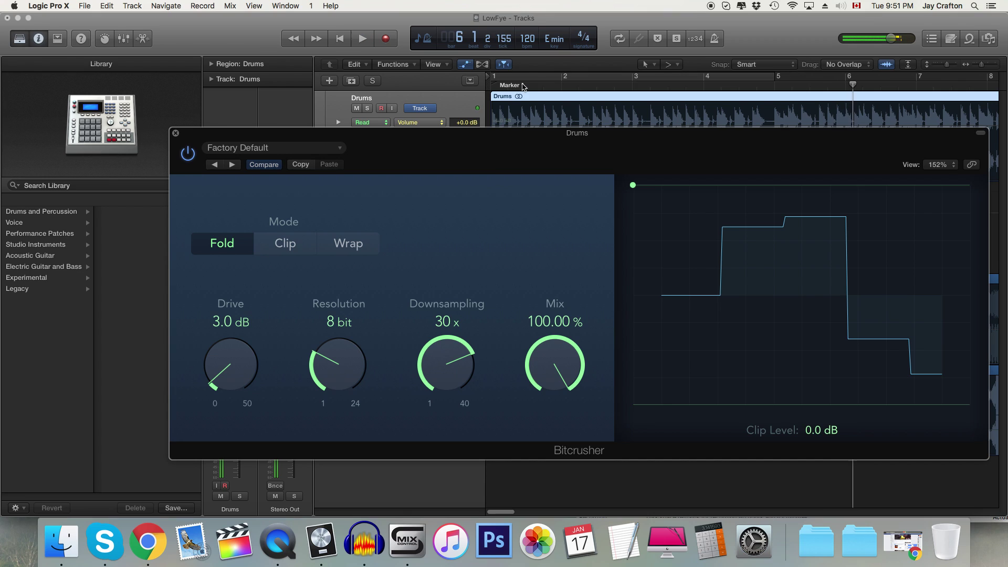
drag(525, 84, 481, 82)
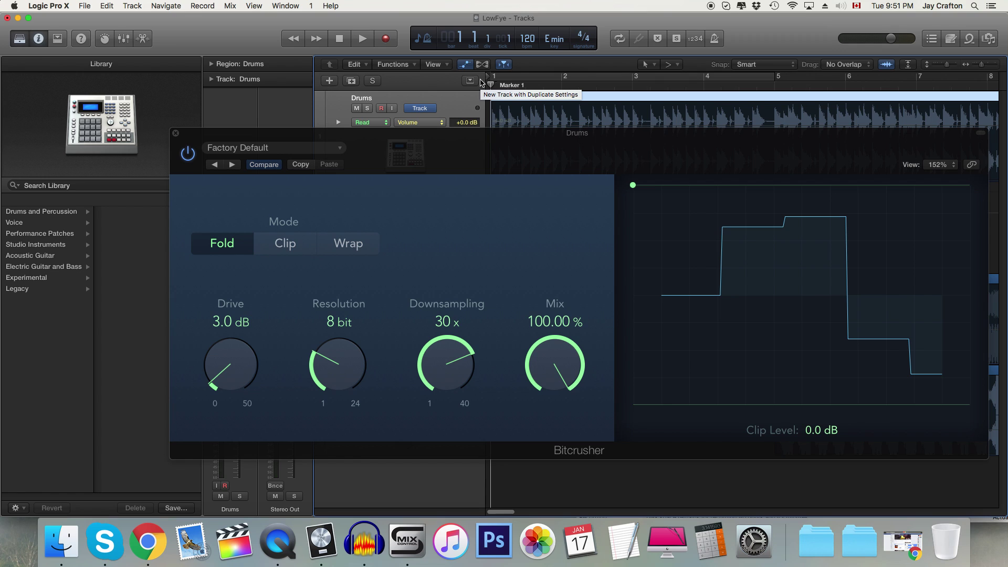
Replay from the start, then sweep Downsampling down to 1x and back up to 30x.
drag(532, 166, 523, 216)
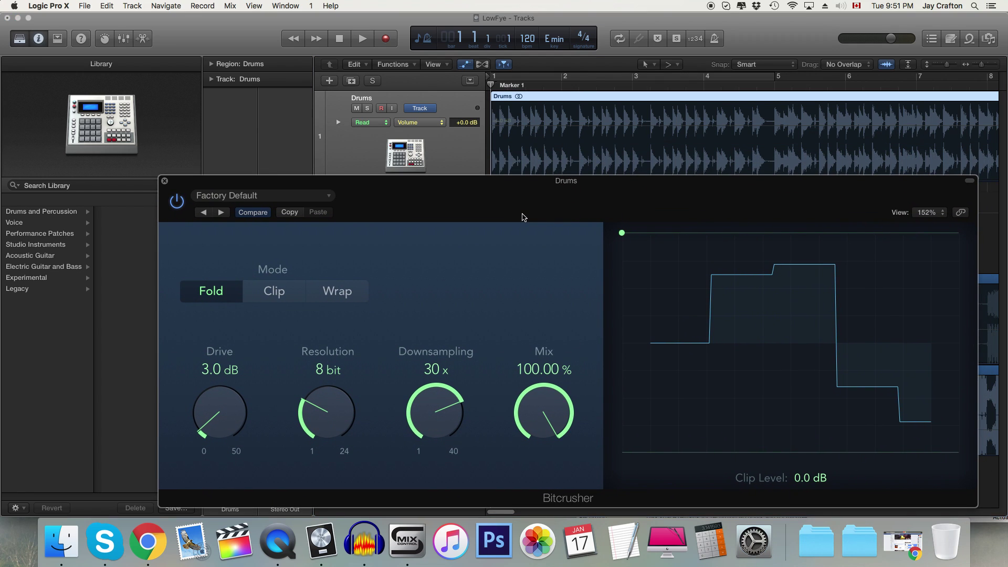
key(space)
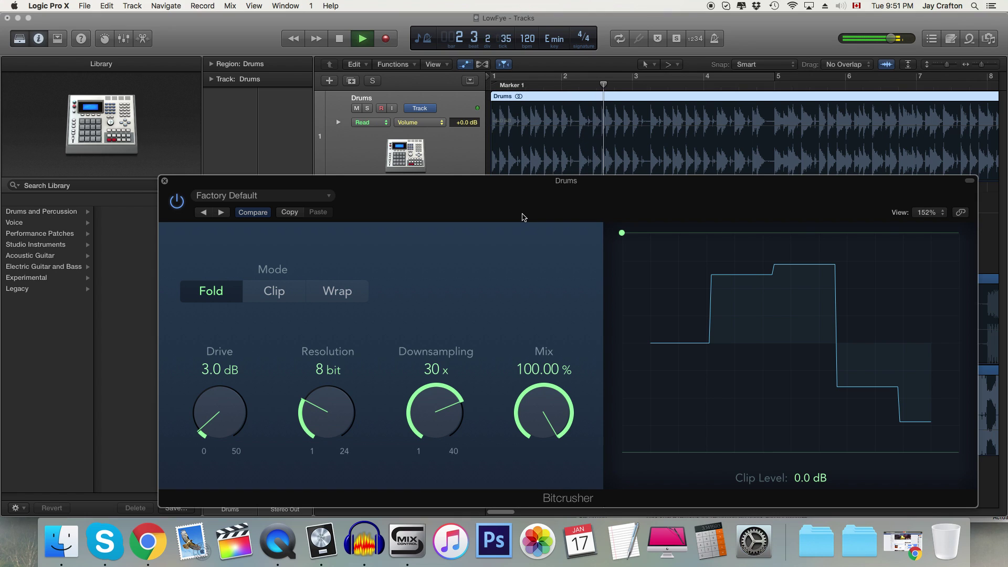
key(space)
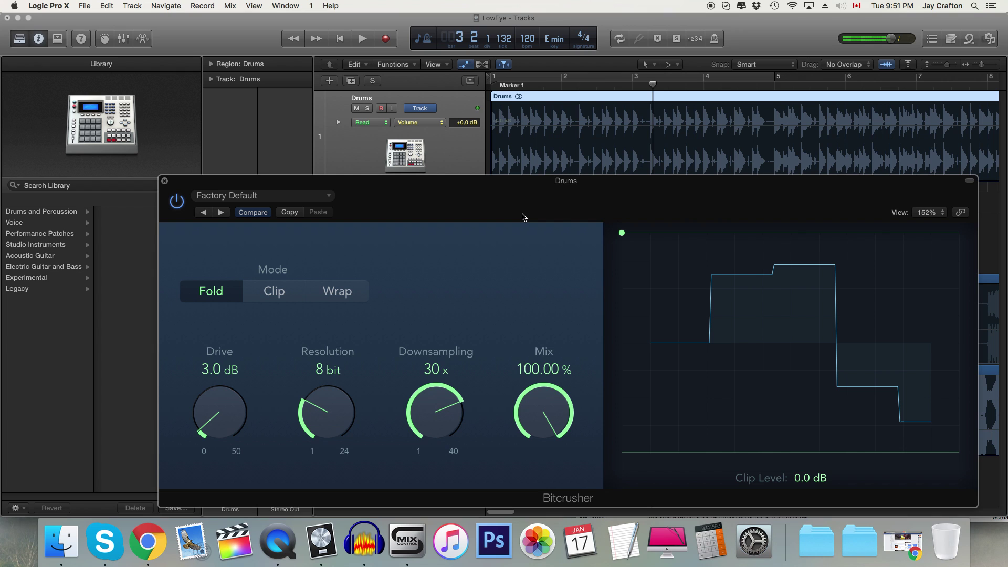
key(Return)
drag(543, 209, 567, 124)
drag(641, 126, 570, 107)
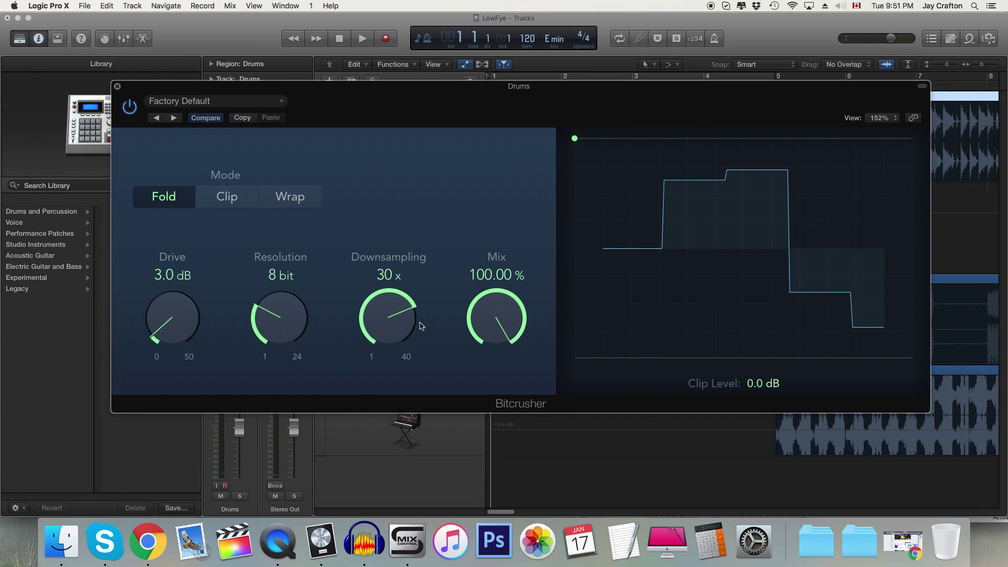
drag(397, 312, 453, 453)
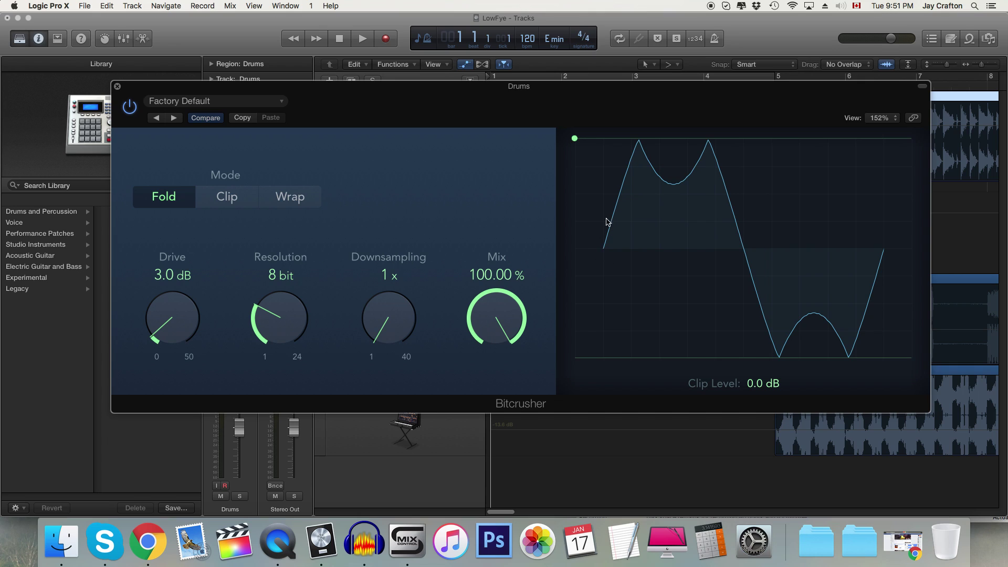
drag(394, 338, 400, 177)
Set Resolution to 24 bit and Downsampling to 1x, comparing bypassed and active Bitcrusher.
drag(418, 108, 463, 117)
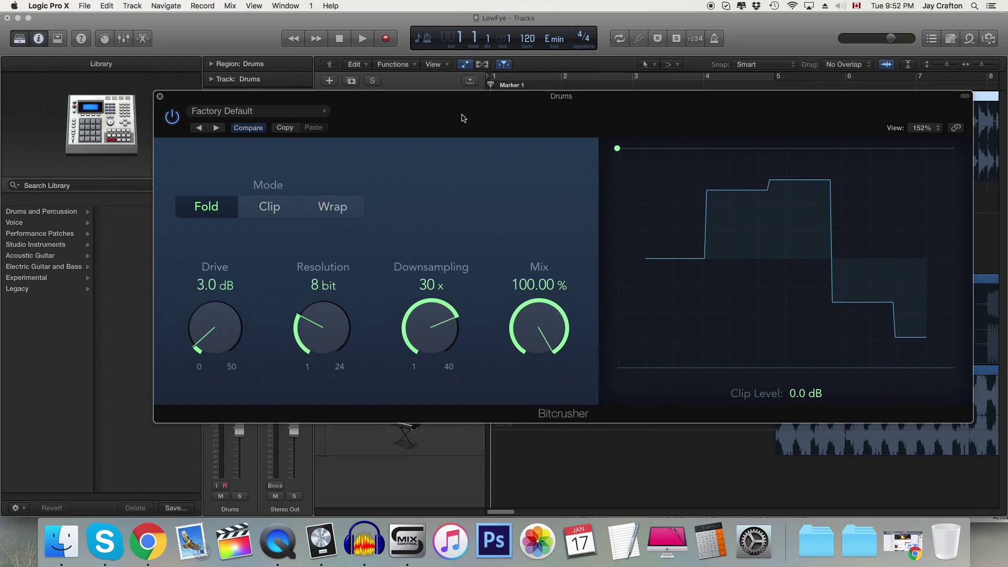
drag(326, 324, 386, 131)
drag(314, 329, 286, 25)
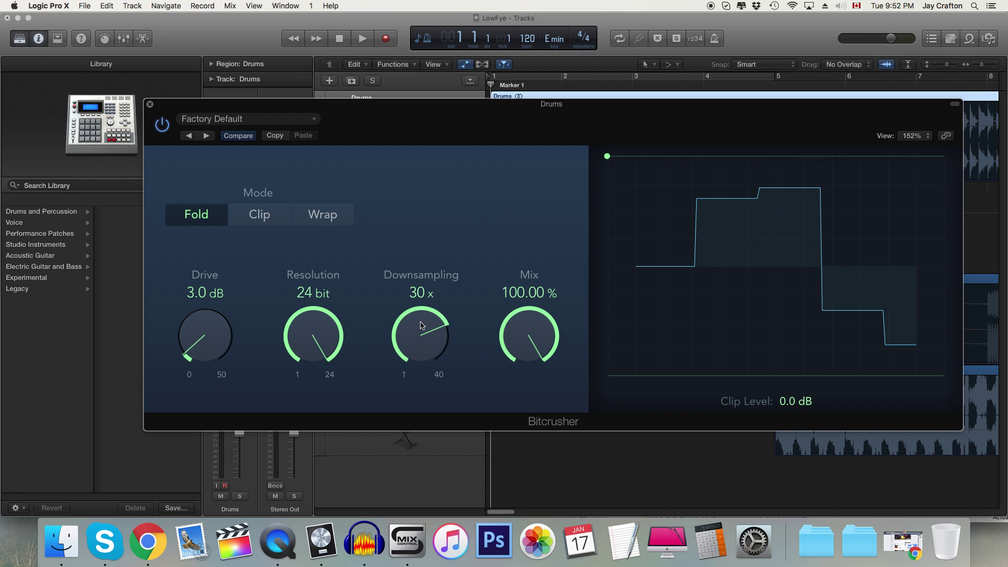
drag(421, 326, 443, 366)
drag(487, 124, 493, 163)
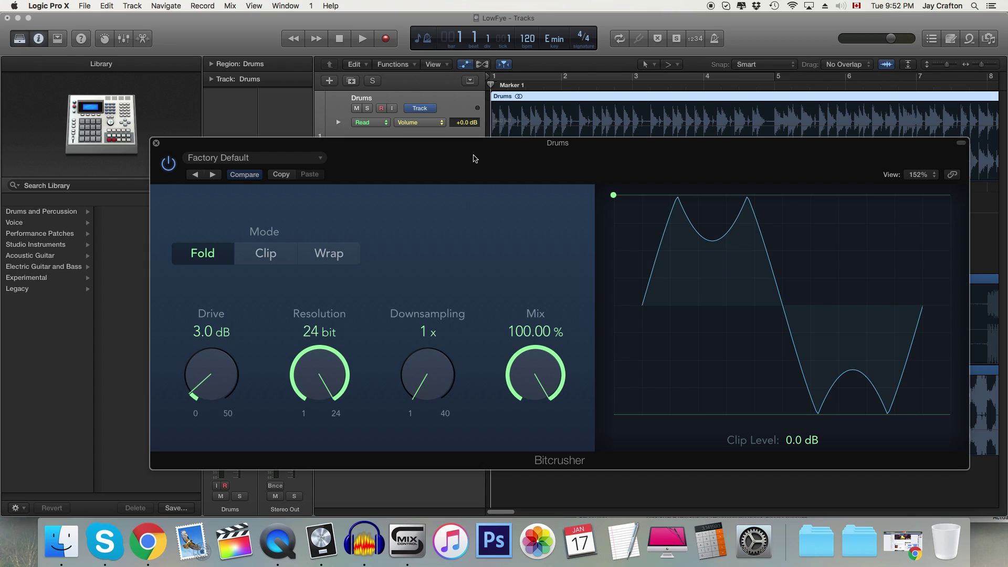
key(space)
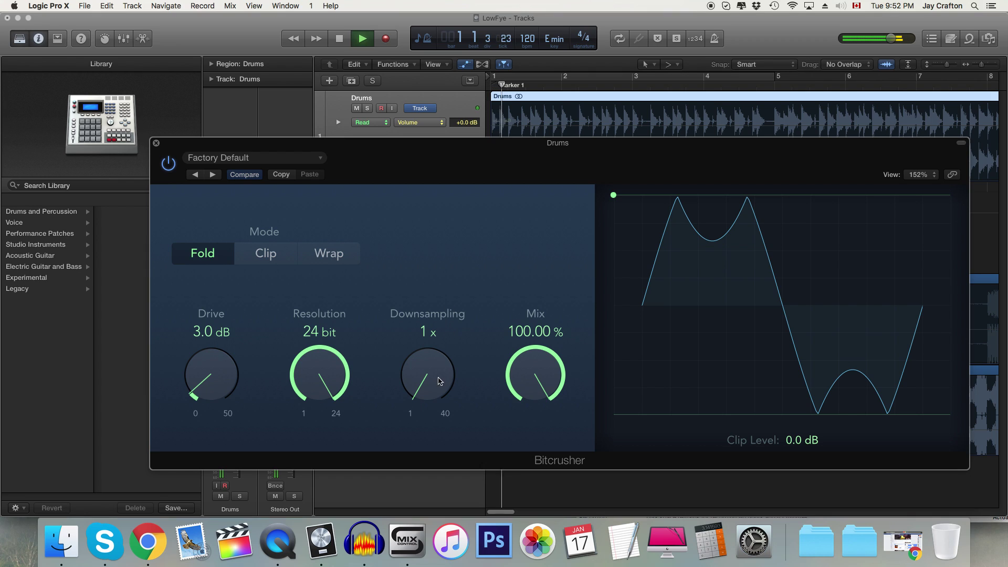
click(169, 164)
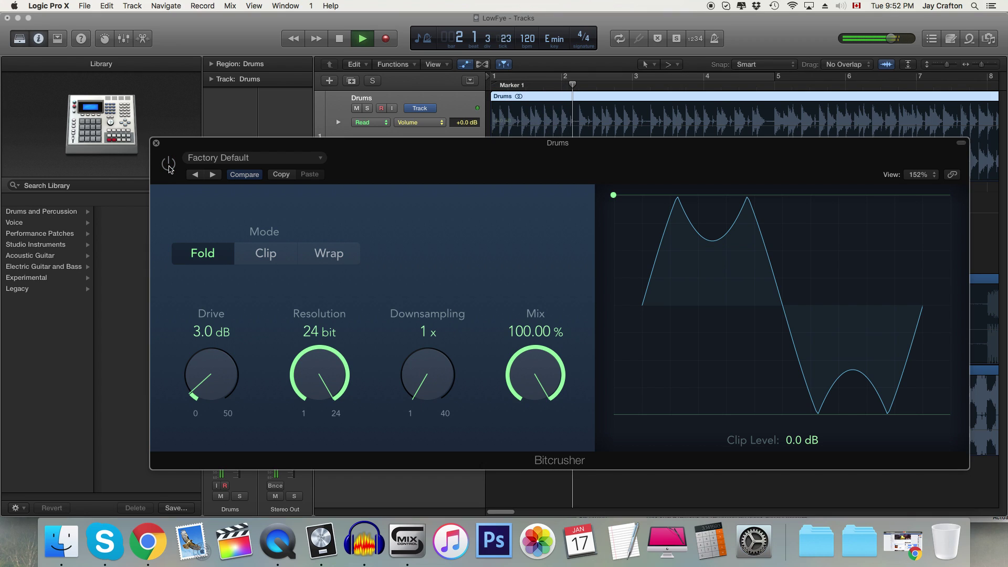
click(169, 164)
key(space)
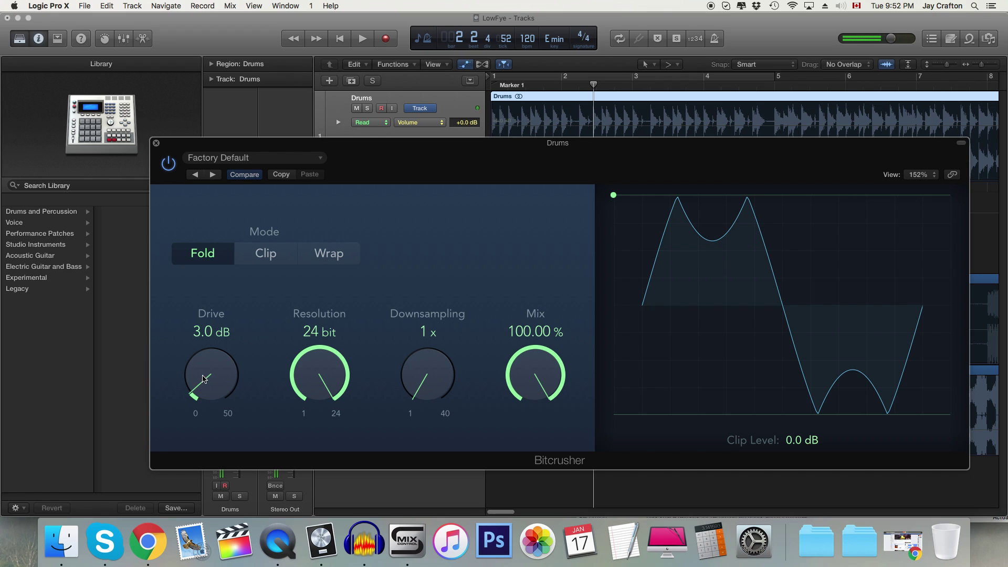
Reset Drive to 0.0 dB and settle Downsampling at 27x after auditioning.
alt+click(205, 389)
drag(427, 373, 440, 232)
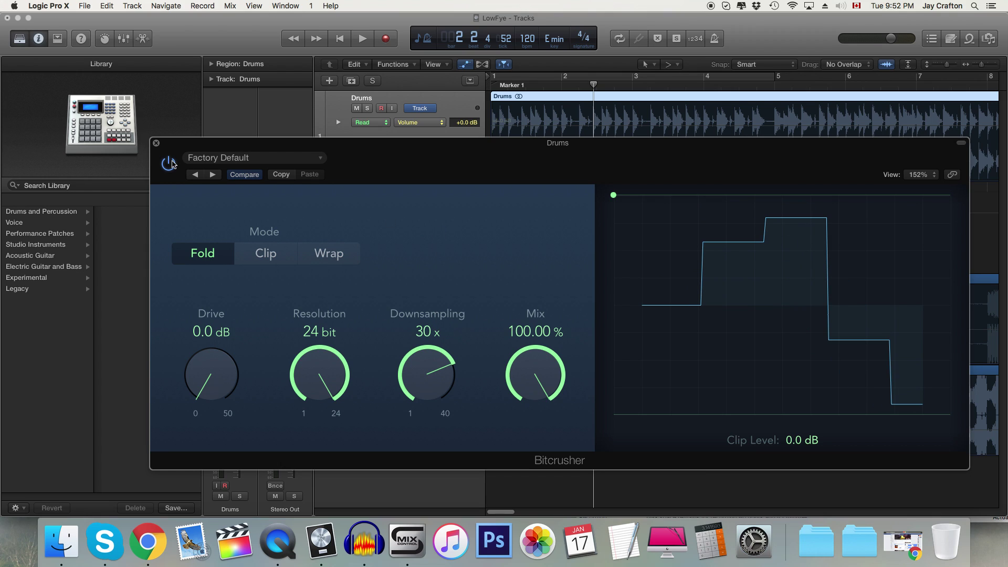
key(space)
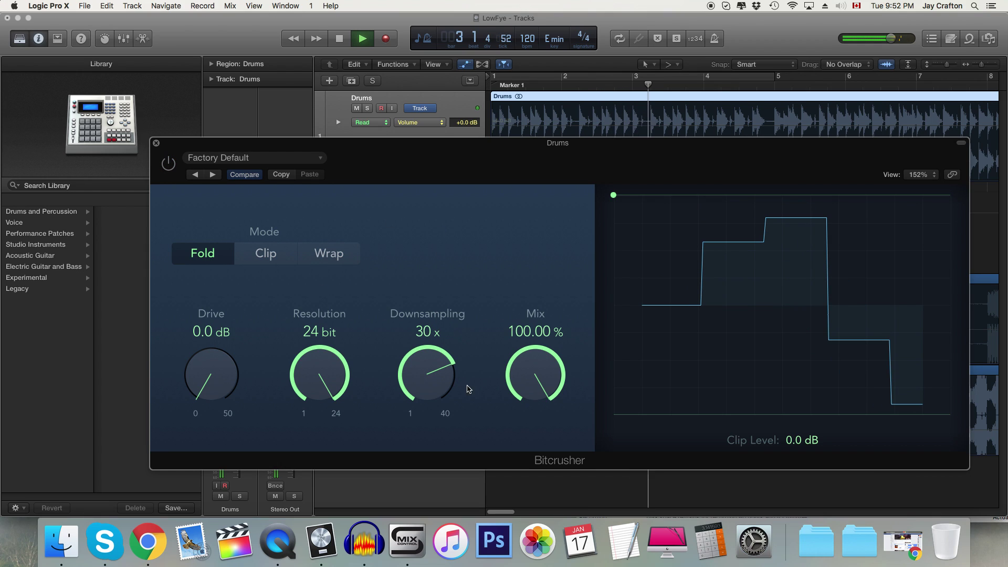
alt+click(431, 367)
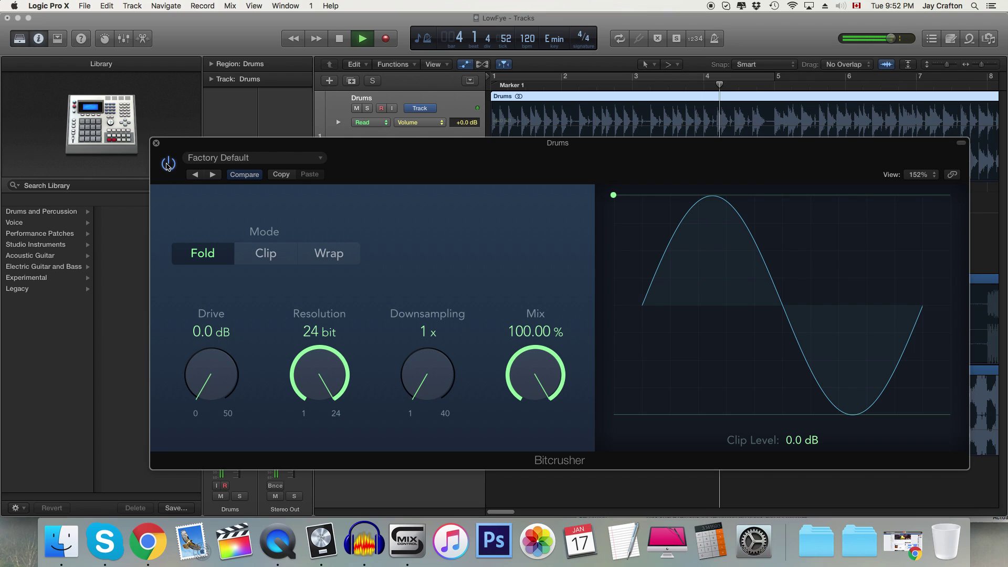
key(space)
drag(431, 391, 412, 225)
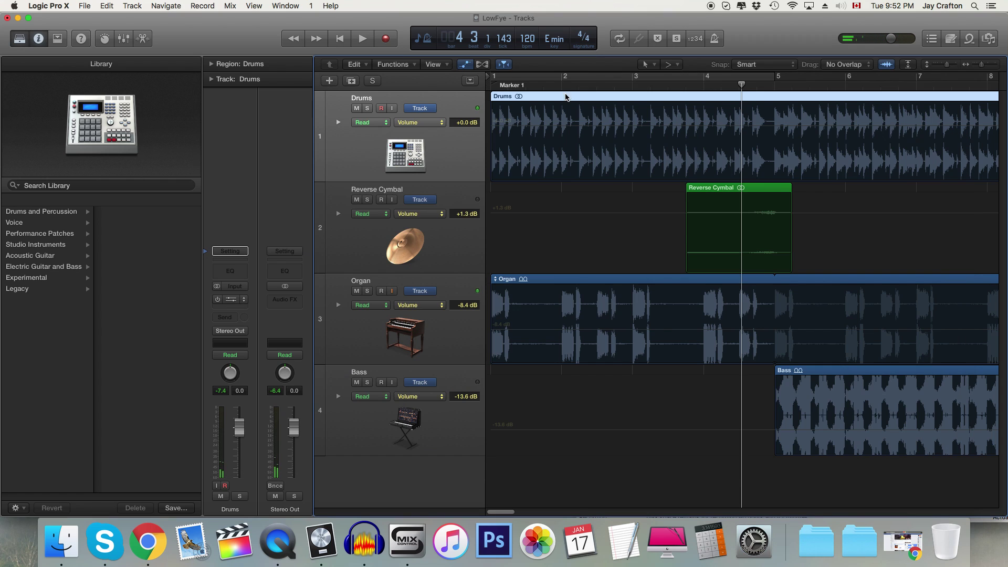
Stop playback, return to bar 1, and show the Drums automation lane for Bitcrusher Downsampling.
key(space)
key(Return)
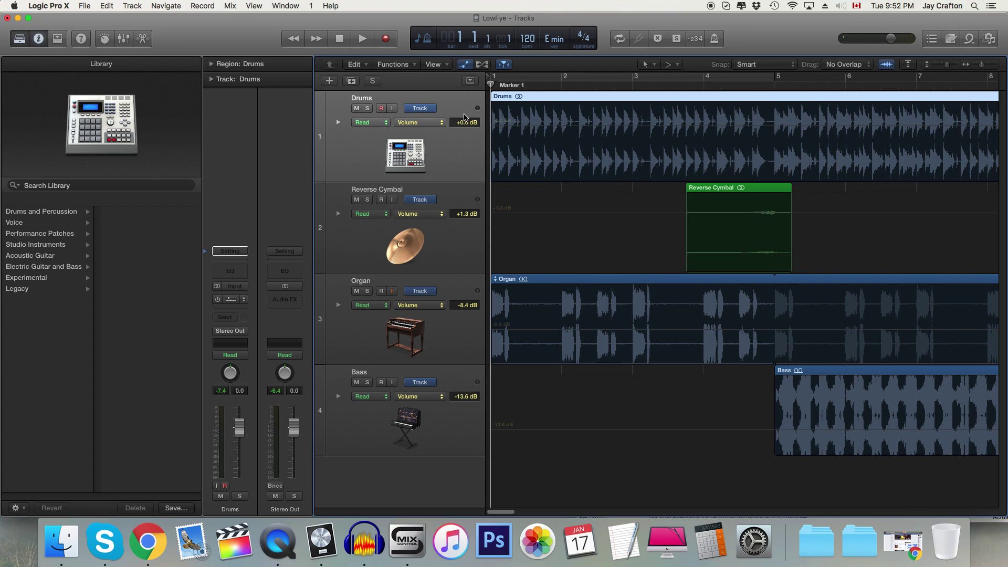
key(a)
key(a)
click(434, 125)
mouse_move(451, 97)
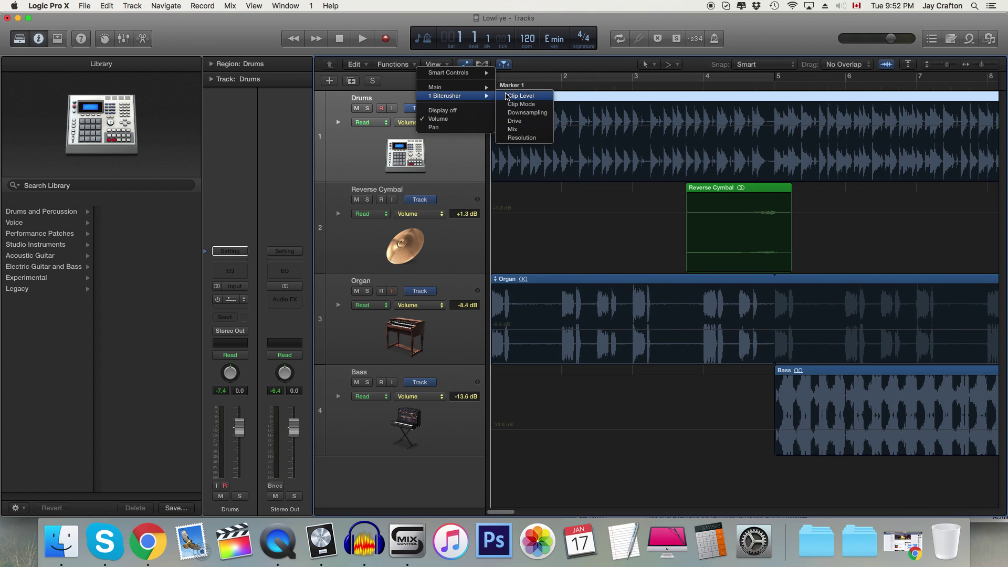
click(525, 122)
Add Downsampling automation points: 30x at bar 4, dropping to 1x at bar 5.
drag(650, 83, 630, 84)
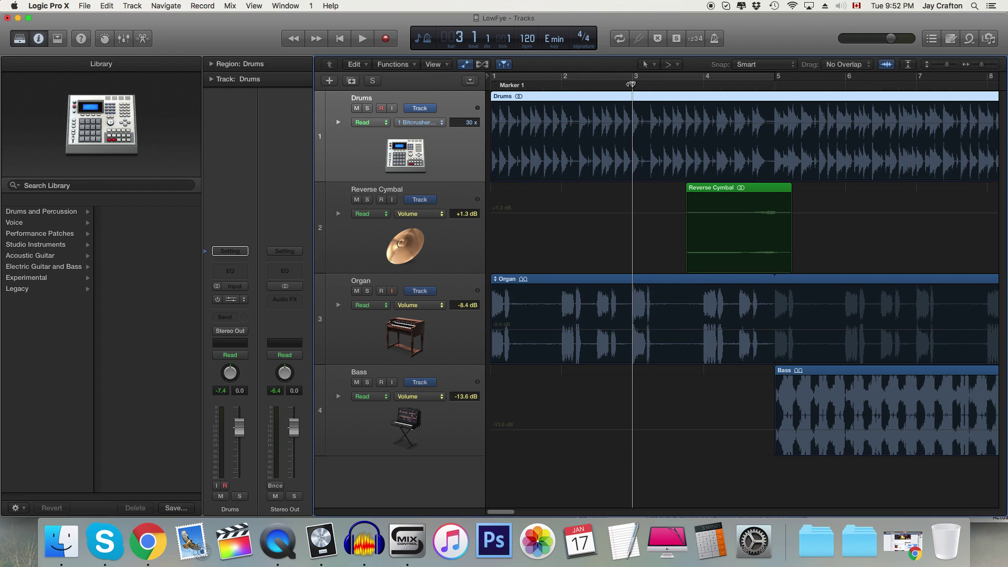
click(634, 124)
click(633, 123)
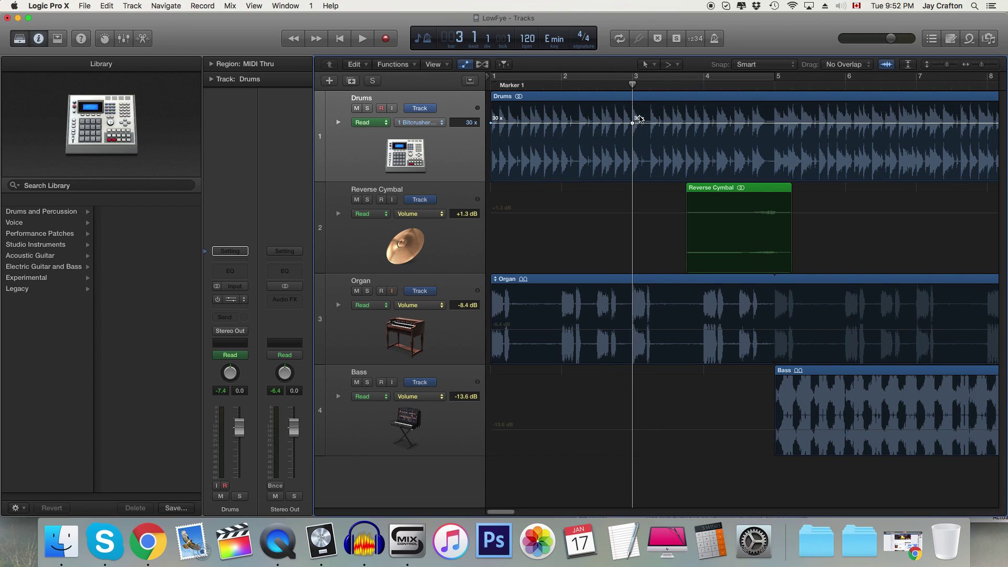
click(705, 85)
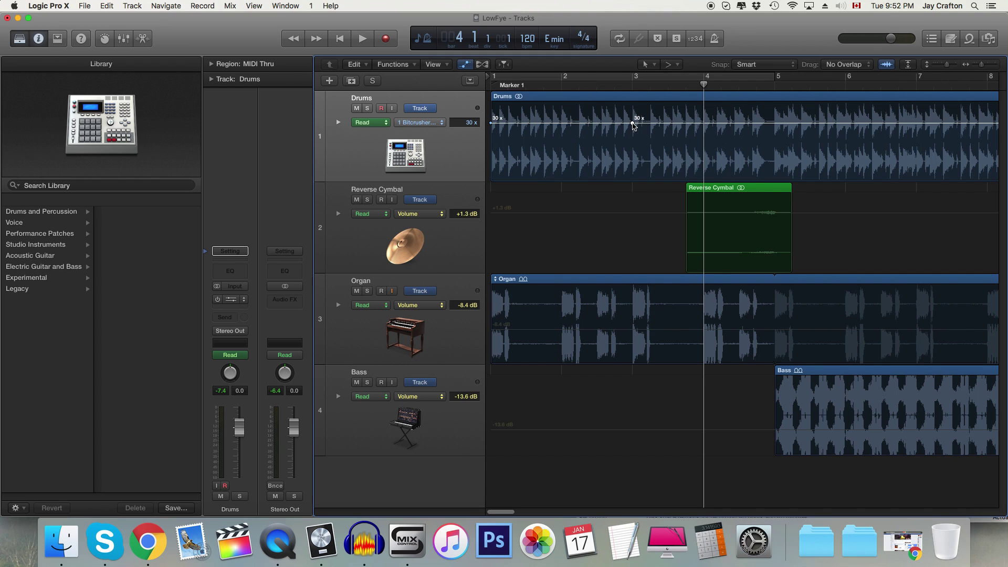
drag(633, 123, 704, 123)
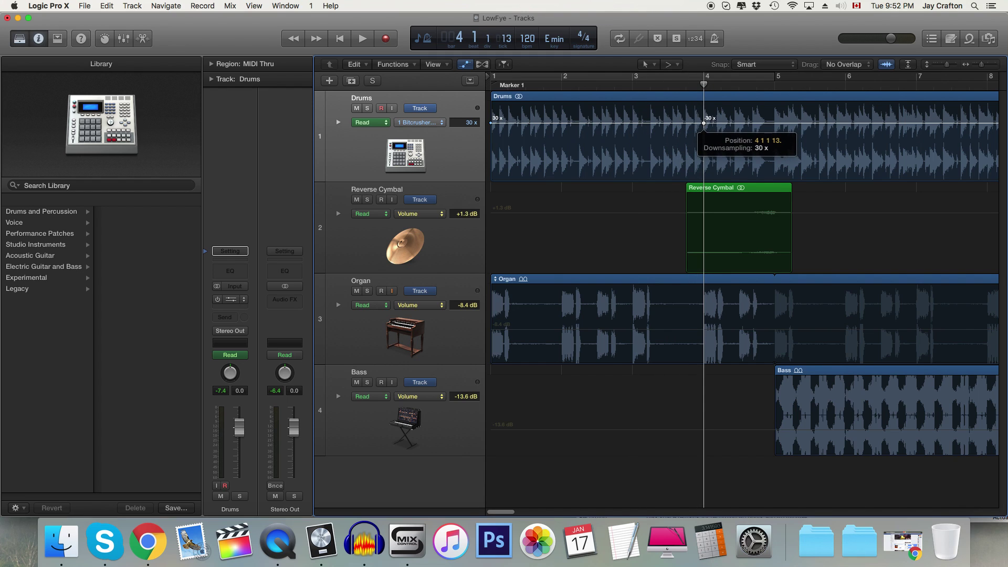
click(775, 85)
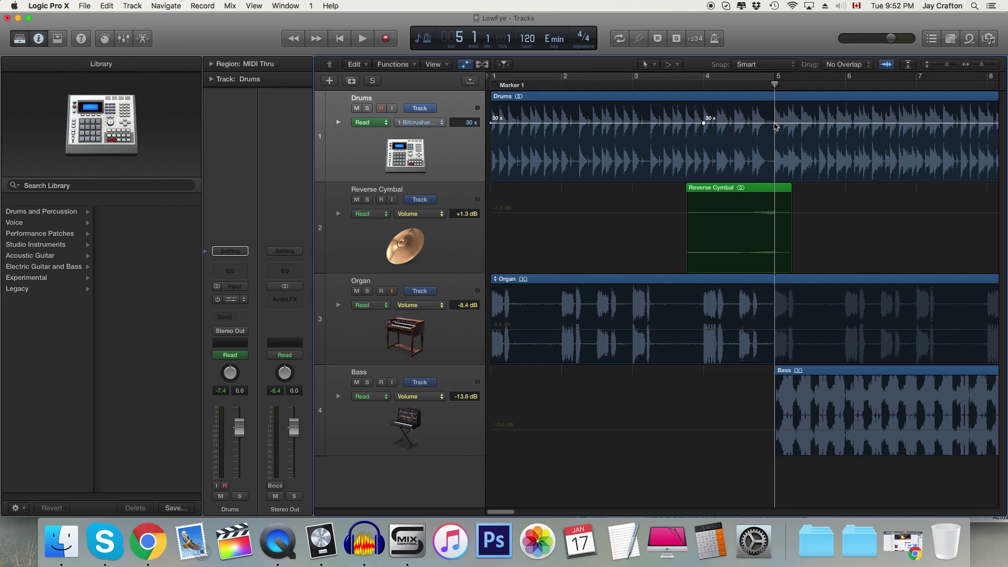
drag(775, 123, 775, 180)
Hide the automation lanes, play from the start to hear the downsampling ramp, and park the playhead before bar 4.
drag(774, 84, 644, 89)
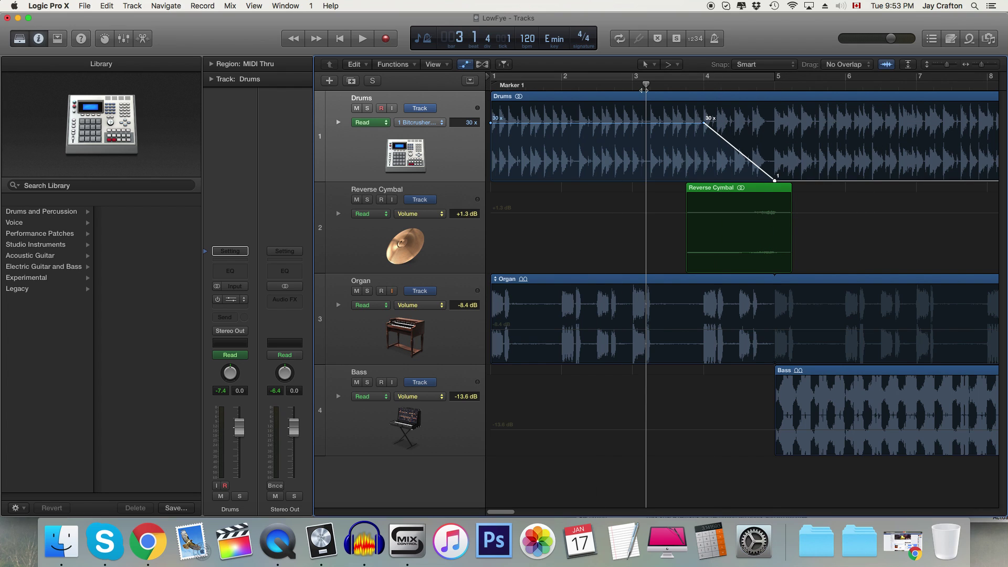
click(465, 64)
key(Return)
key(space)
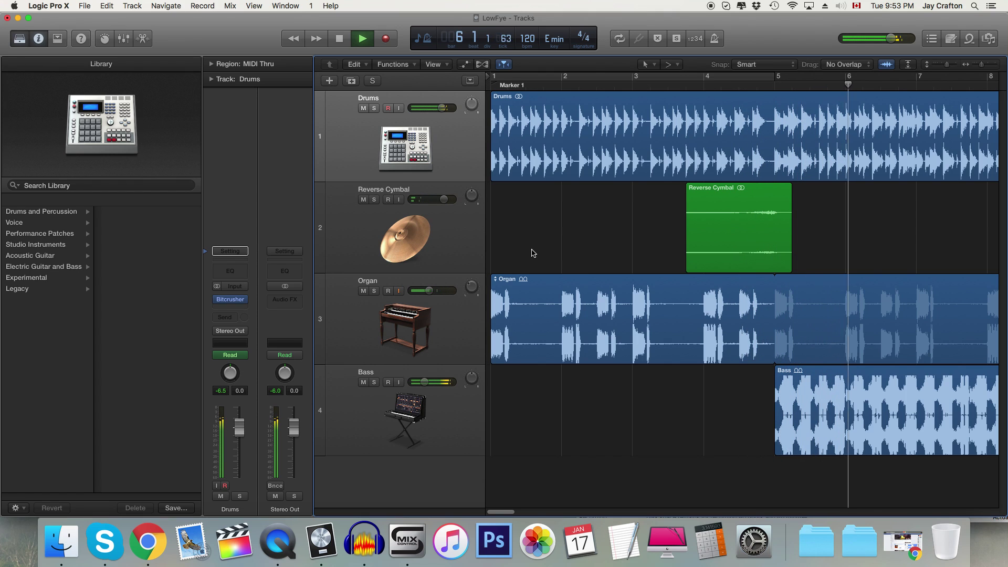
key(space)
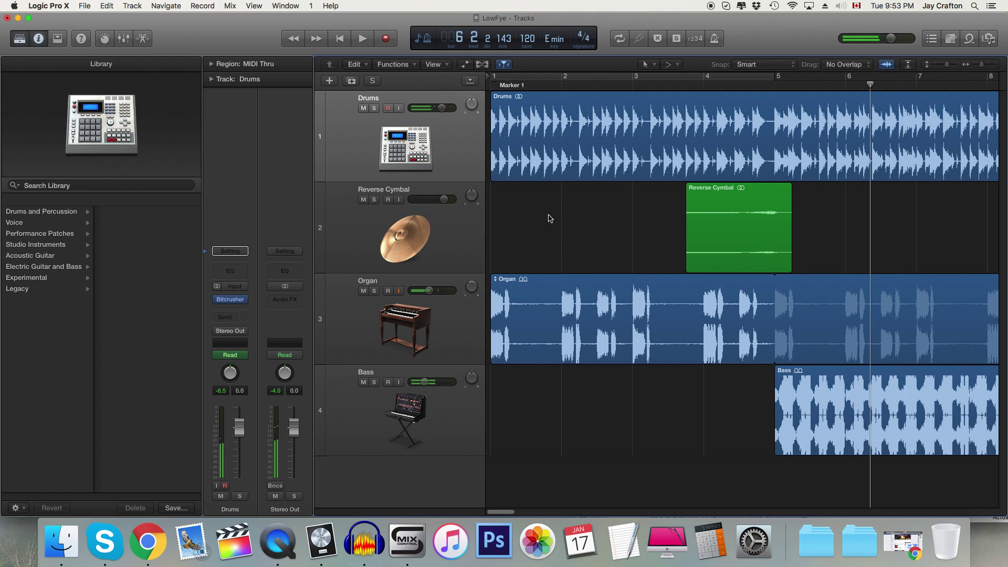
drag(550, 218, 668, 251)
click(699, 84)
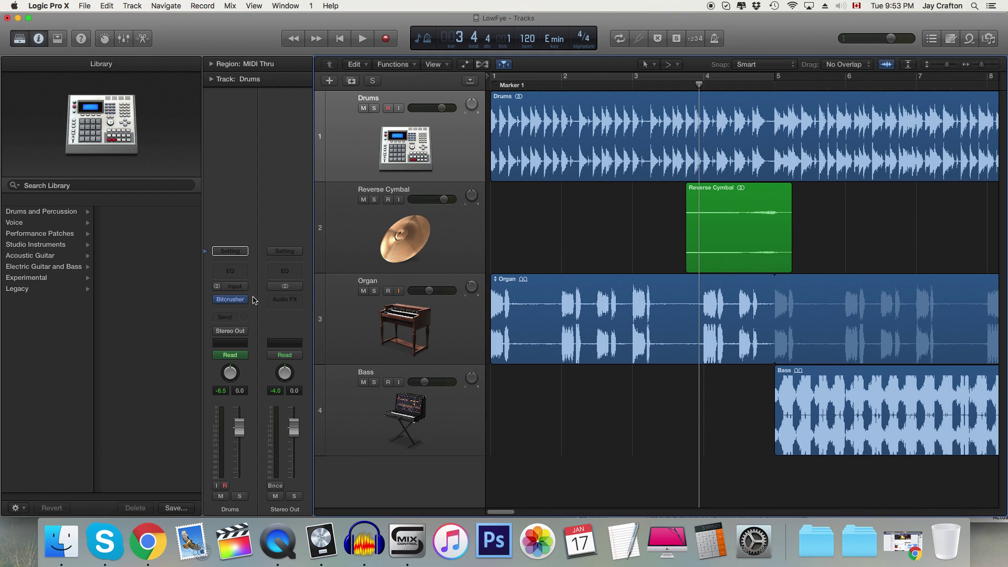
Open the Drums Bitcrusher and switch its mode from Clip to Wrap while auditioning.
click(236, 304)
click(284, 245)
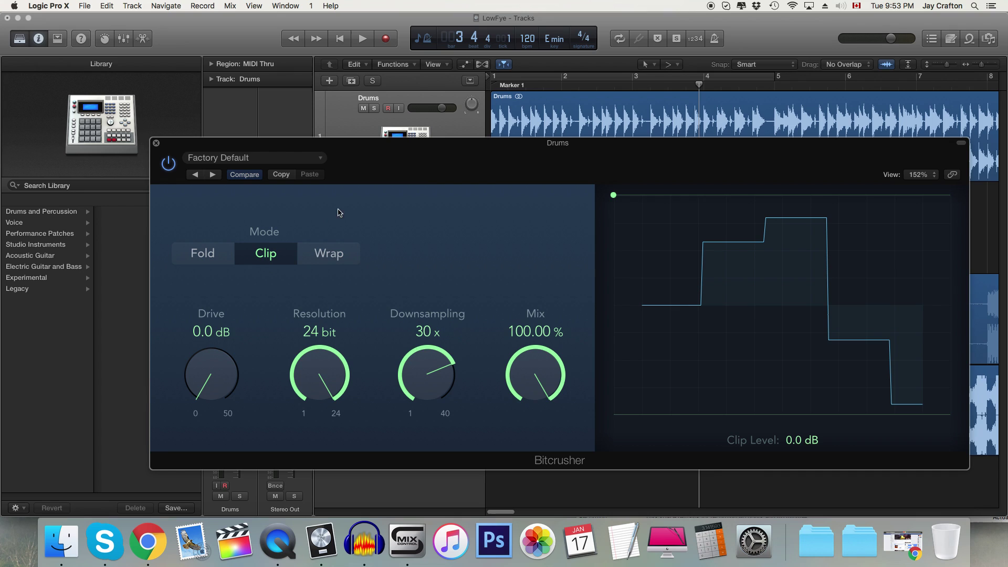
drag(428, 164, 427, 180)
drag(663, 84, 545, 86)
key(space)
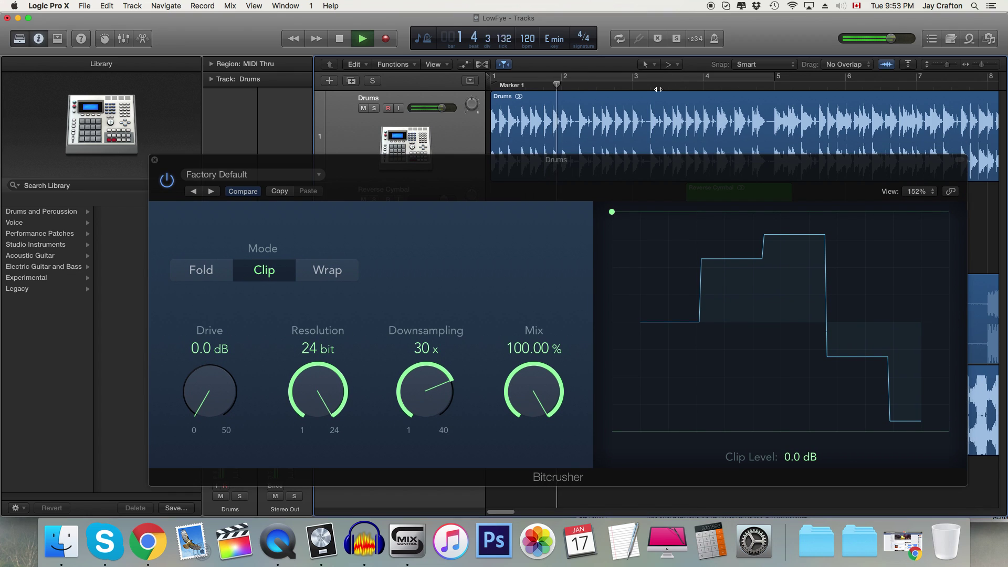
click(330, 271)
key(space)
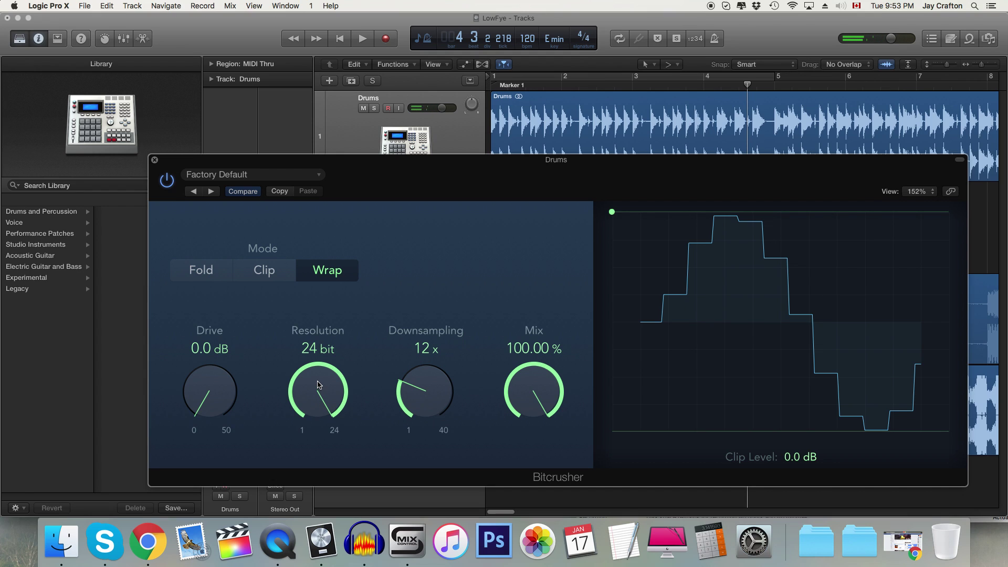
Lower the Bitcrusher resolution to 9 bit, auditioning the result from bar 2.
drag(319, 382, 348, 514)
click(614, 88)
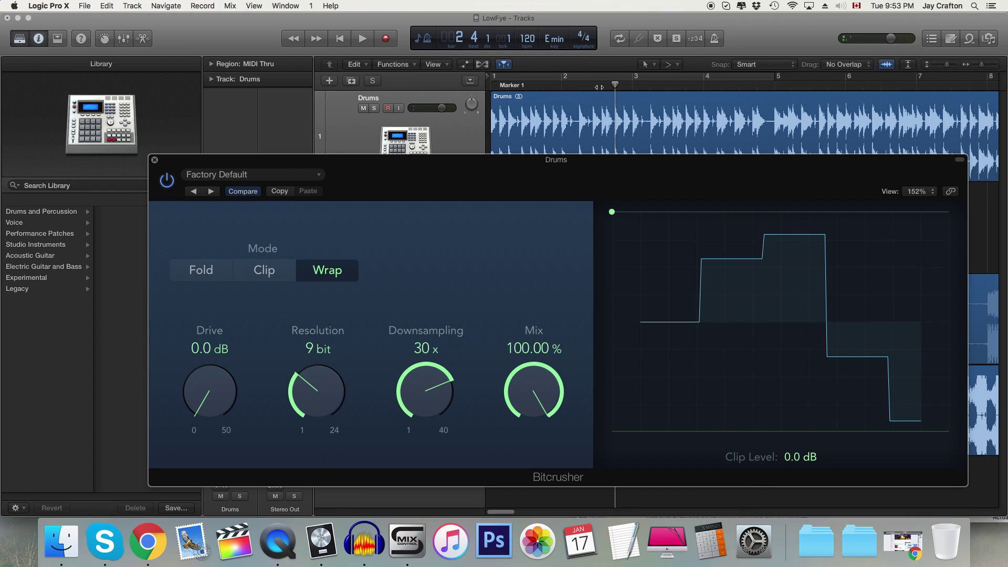
key(space)
drag(317, 391, 321, 442)
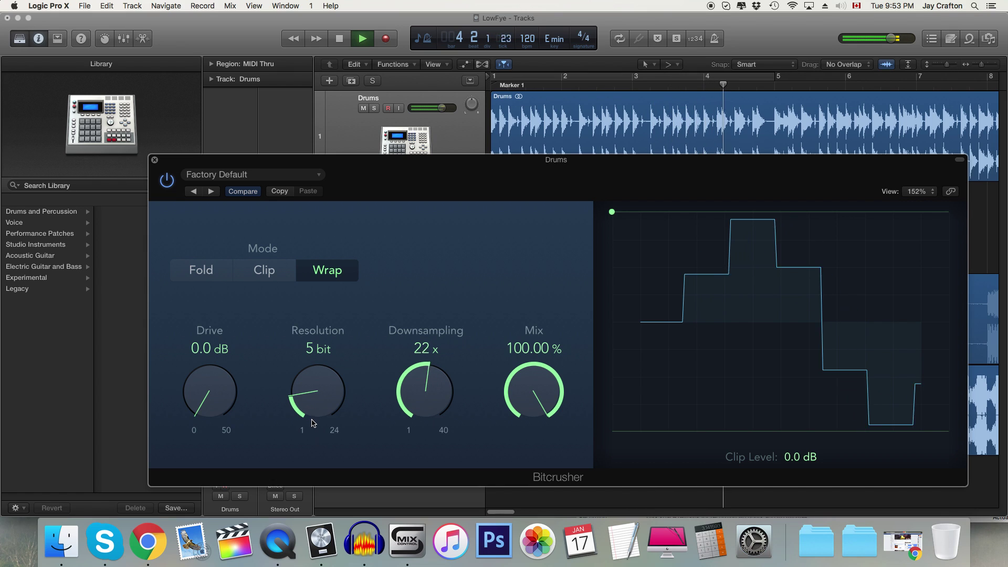
key(space)
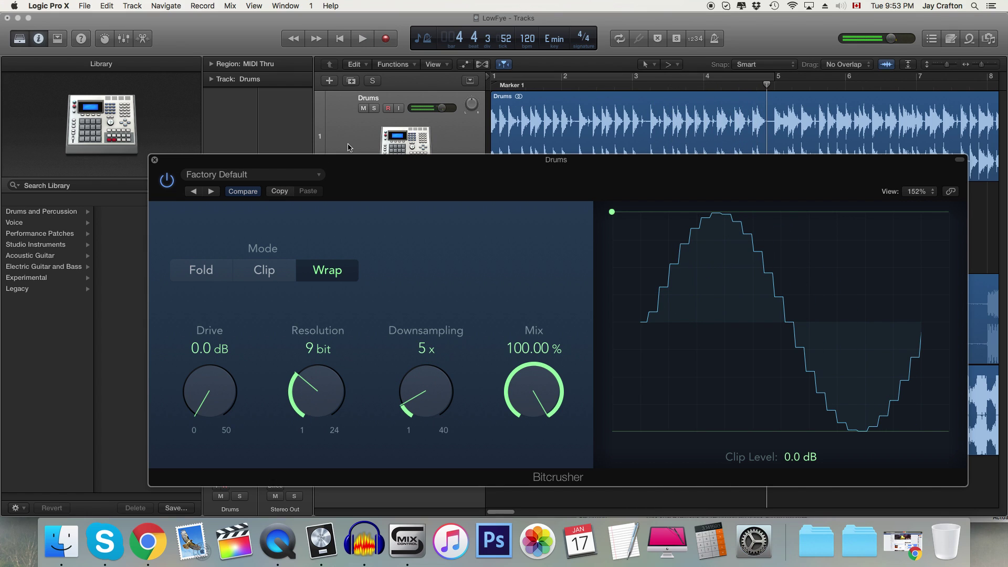
Close the Bitcrusher window, review the Drums automation parameters, and set the playhead to bar 5.
click(154, 160)
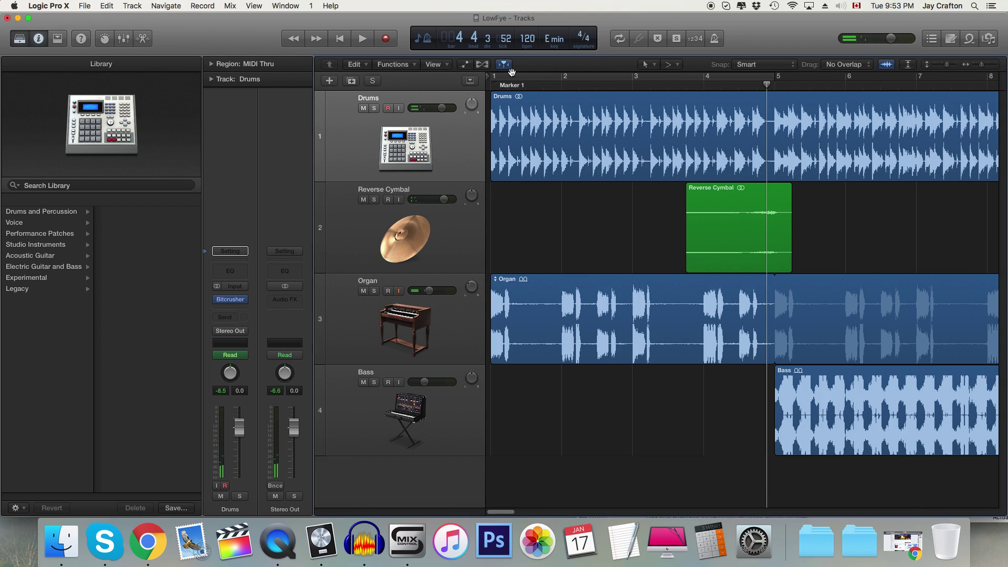
click(465, 64)
click(431, 124)
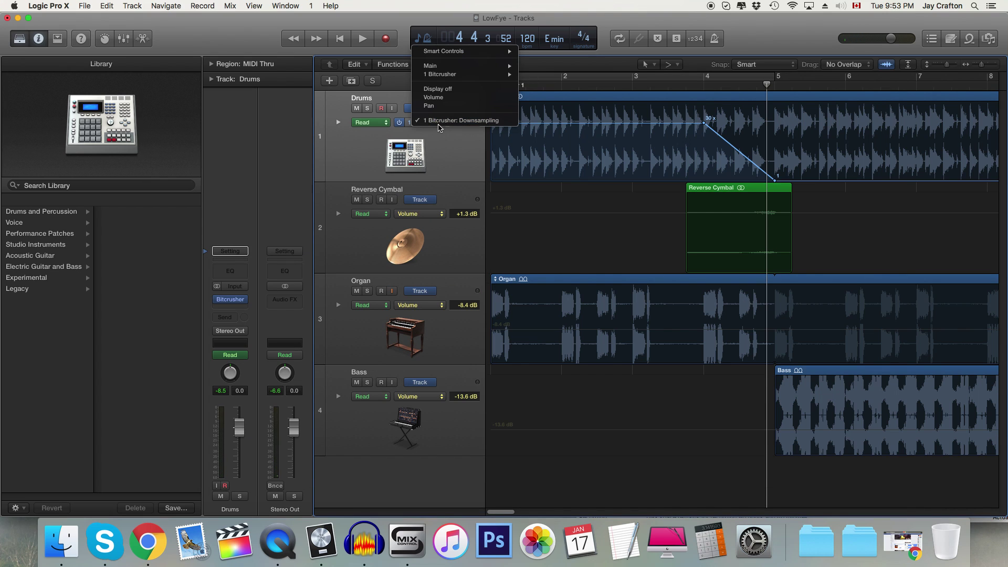
mouse_move(462, 75)
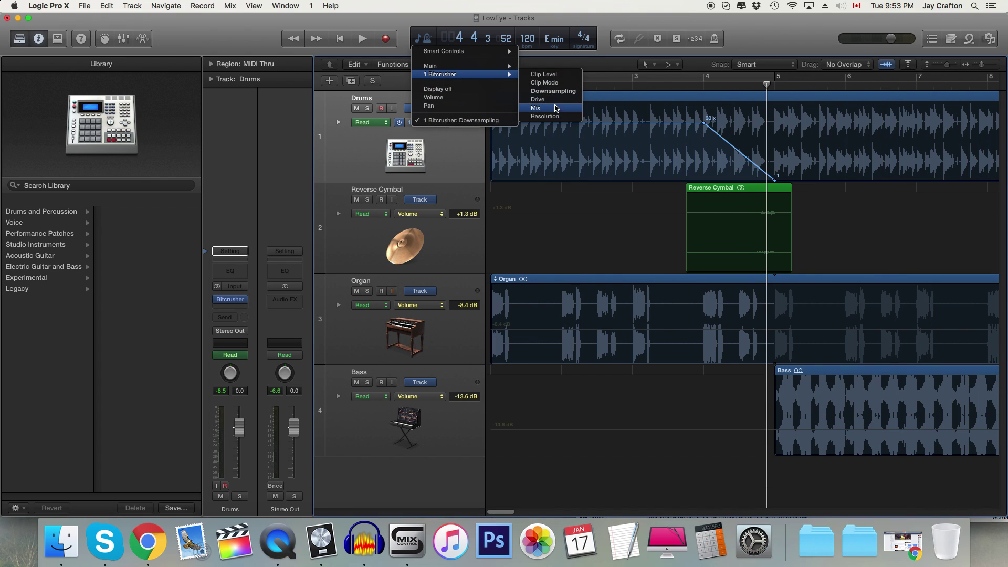
click(454, 179)
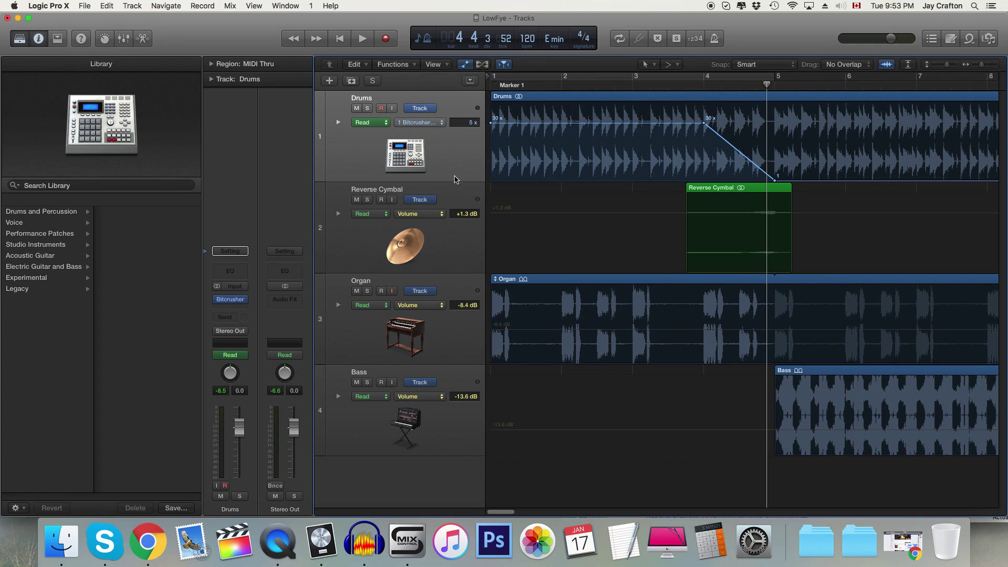
mouse_move(760, 83)
mouse_down()
mouse_move(933, 83)
mouse_move(775, 79)
mouse_up()
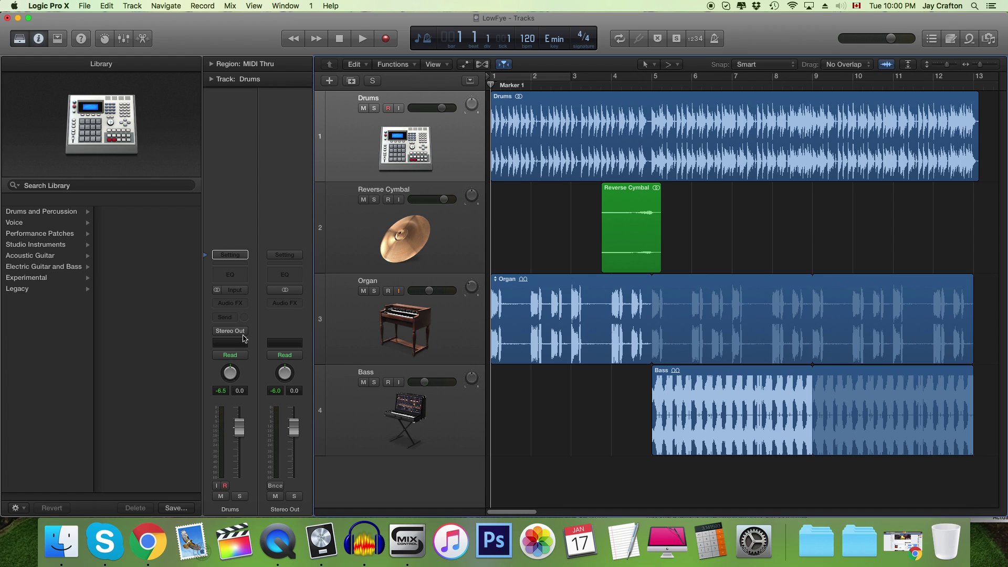
Insert a stereo Amp Designer from Amps and Pedals on the Drums track and reposition its window.
click(241, 306)
mouse_move(248, 316)
mouse_move(336, 316)
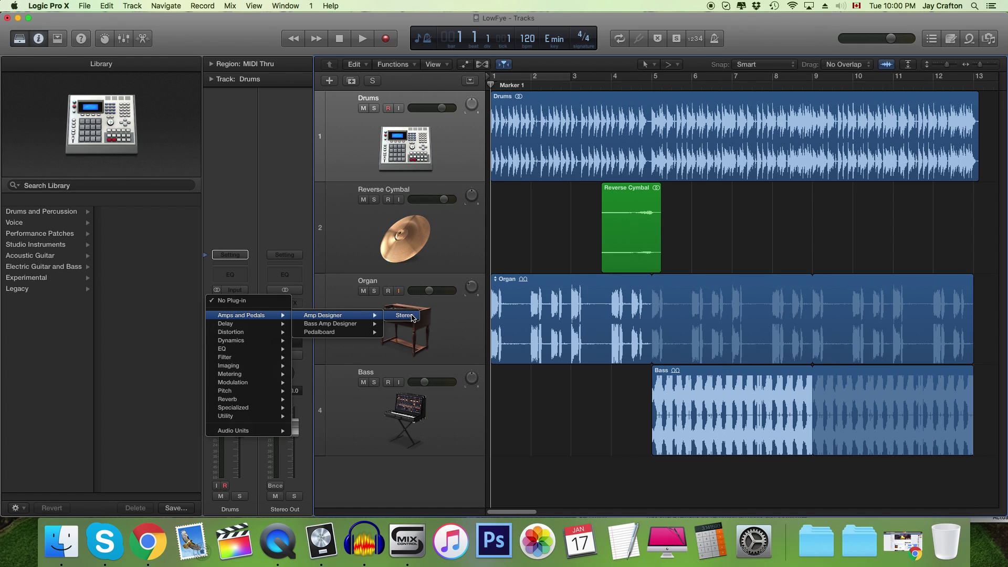
click(404, 316)
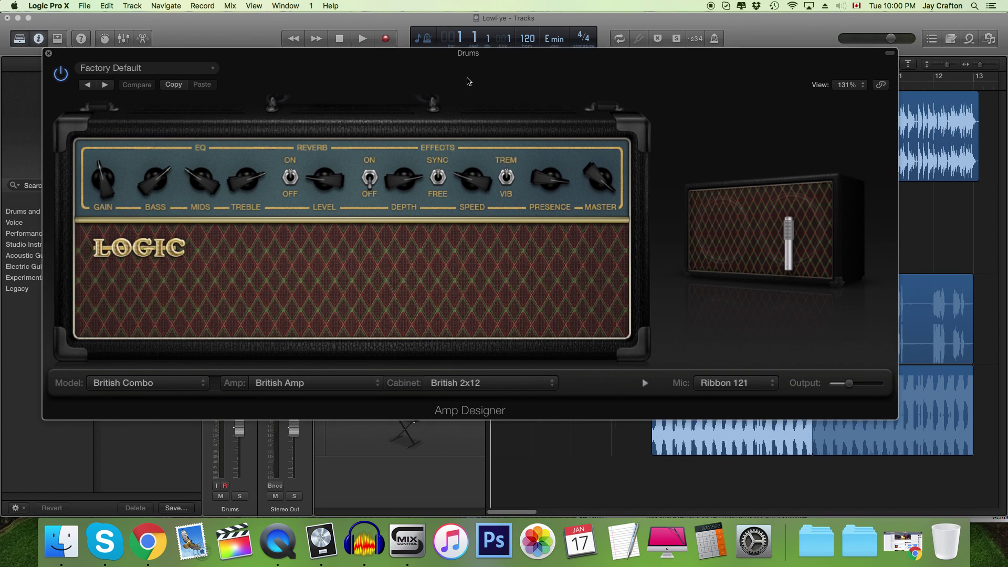
drag(468, 82, 484, 107)
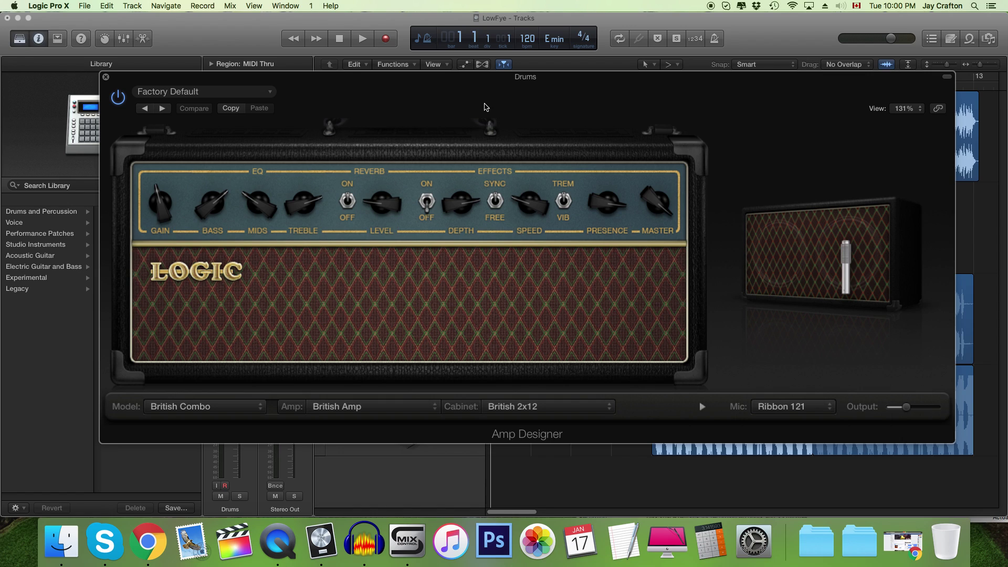
Reposition the Amp Designer window and keep Ribbon 121 as the microphone.
drag(489, 98, 505, 170)
drag(441, 181, 378, 94)
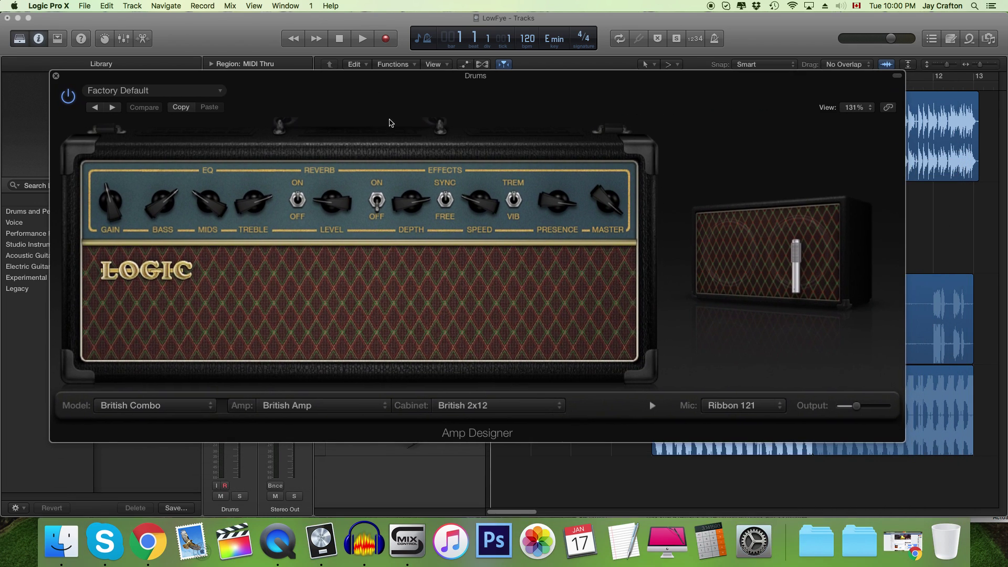
mouse_move(779, 306)
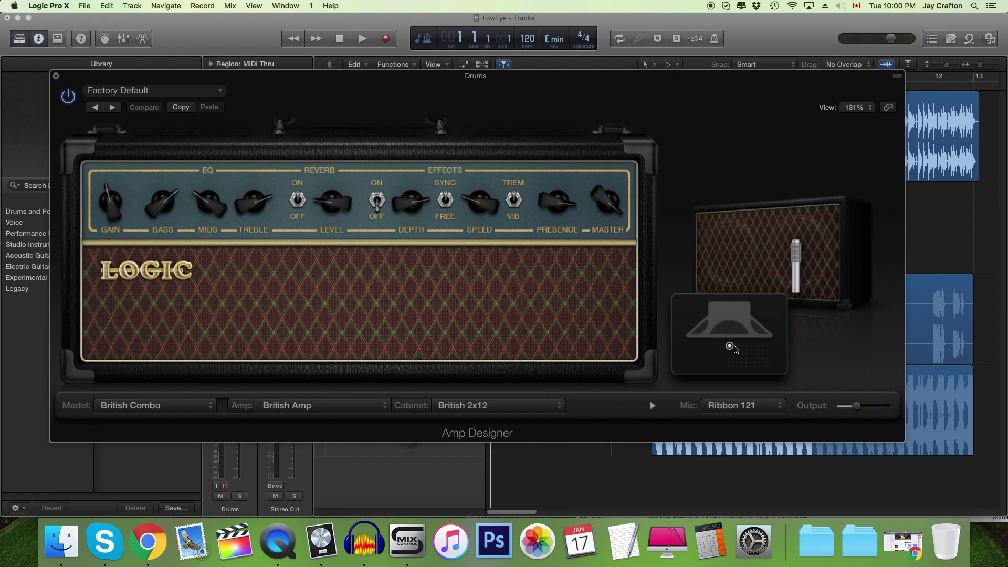
click(740, 405)
click(734, 407)
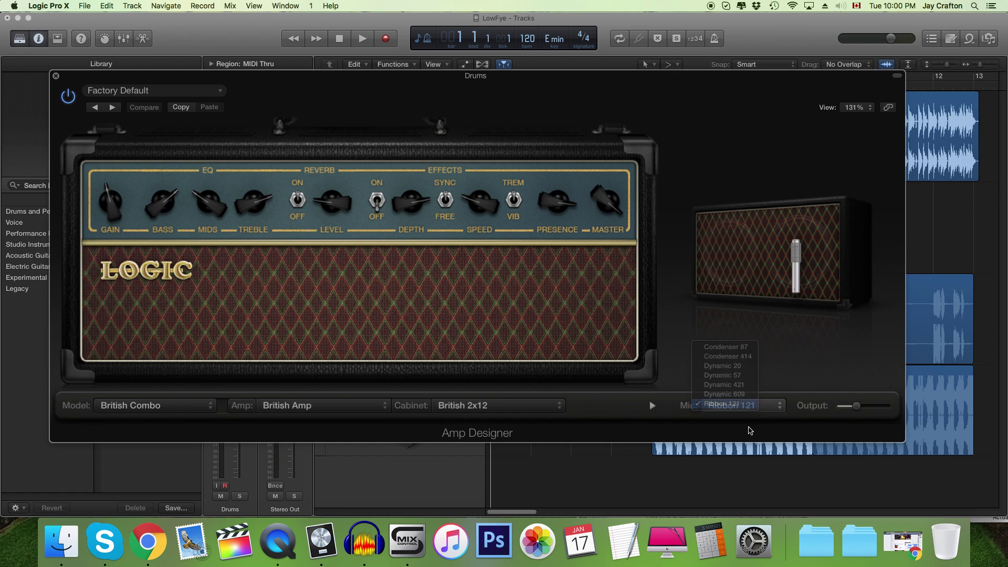
Move the cabinet microphone right and back left, then audition the amp.
mouse_move(730, 346)
mouse_down()
mouse_move(763, 347)
mouse_move(728, 348)
mouse_up()
drag(667, 99, 666, 188)
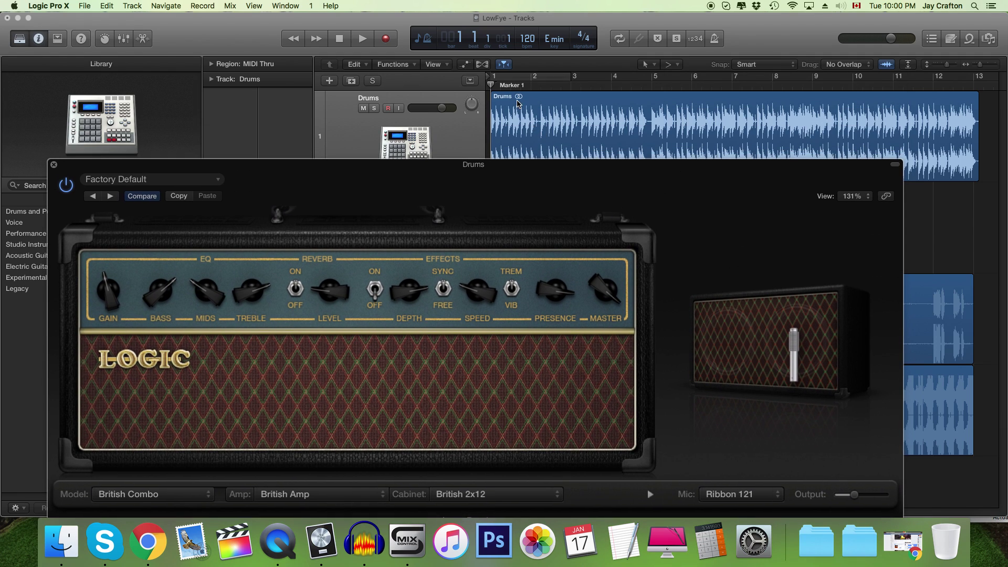
drag(564, 184, 555, 177)
key(space)
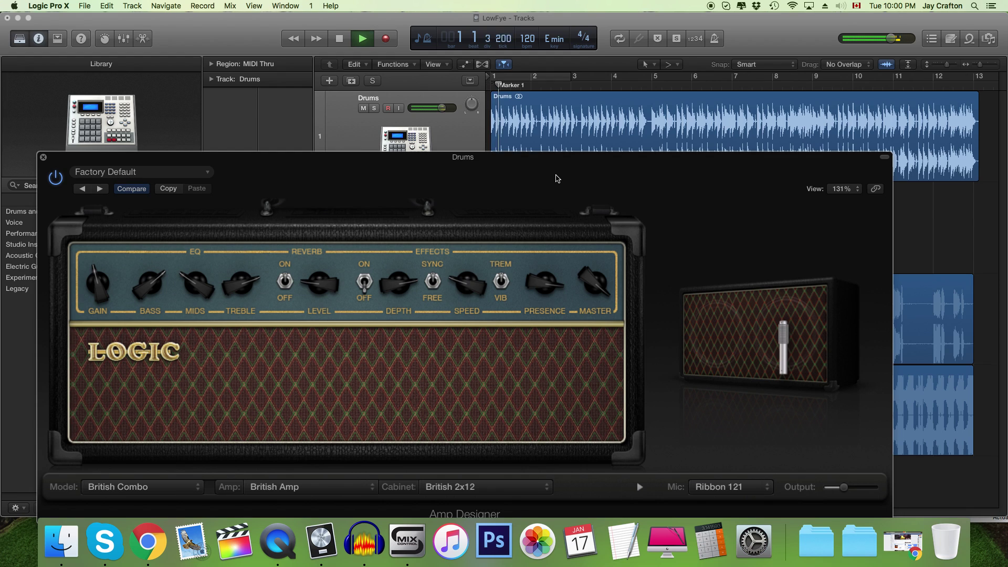
key(space)
Shift the cabinet microphone slightly further right and audition the change.
drag(556, 179, 539, 118)
mouse_move(732, 343)
drag(703, 369, 732, 367)
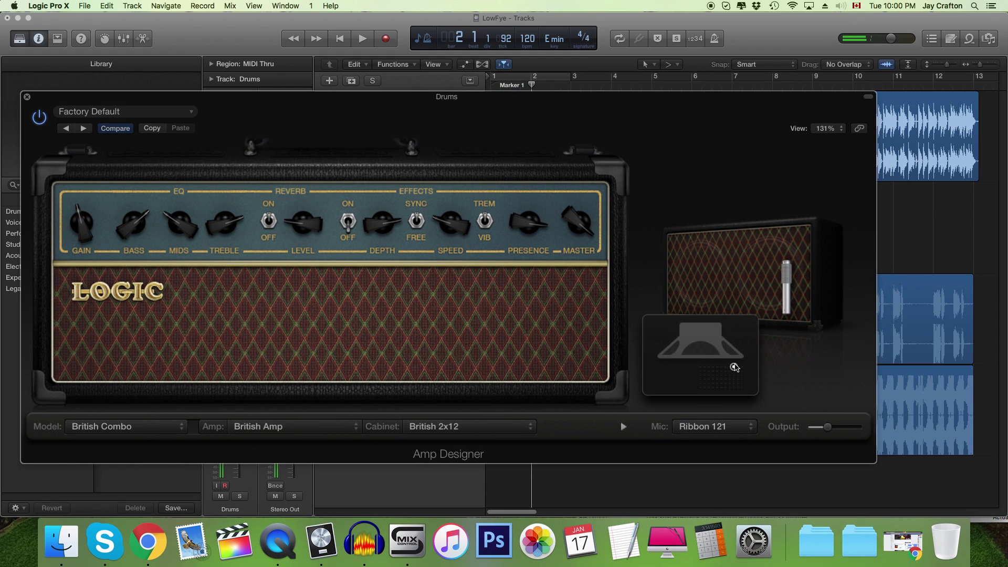
drag(603, 118, 609, 231)
key(space)
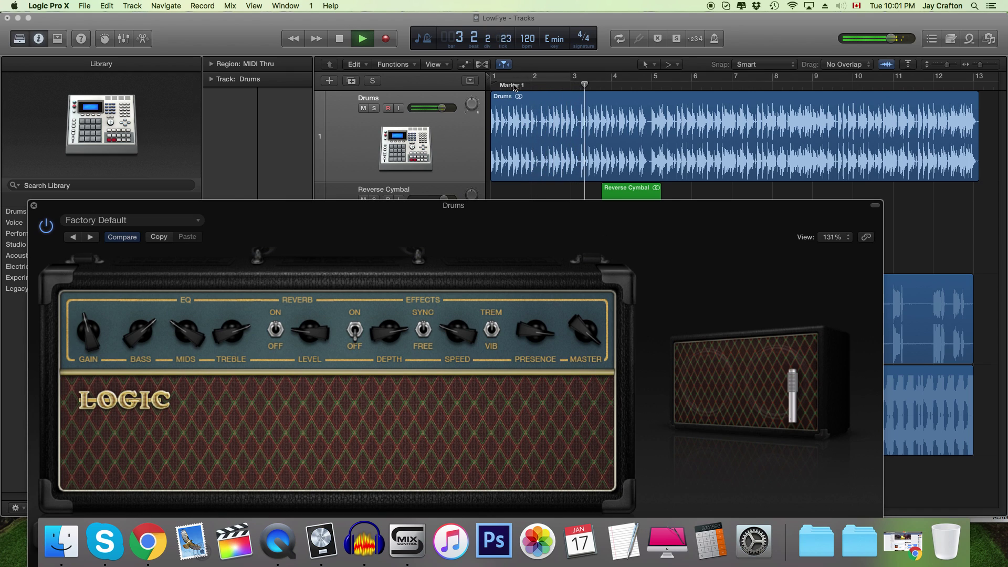
key(space)
click(34, 205)
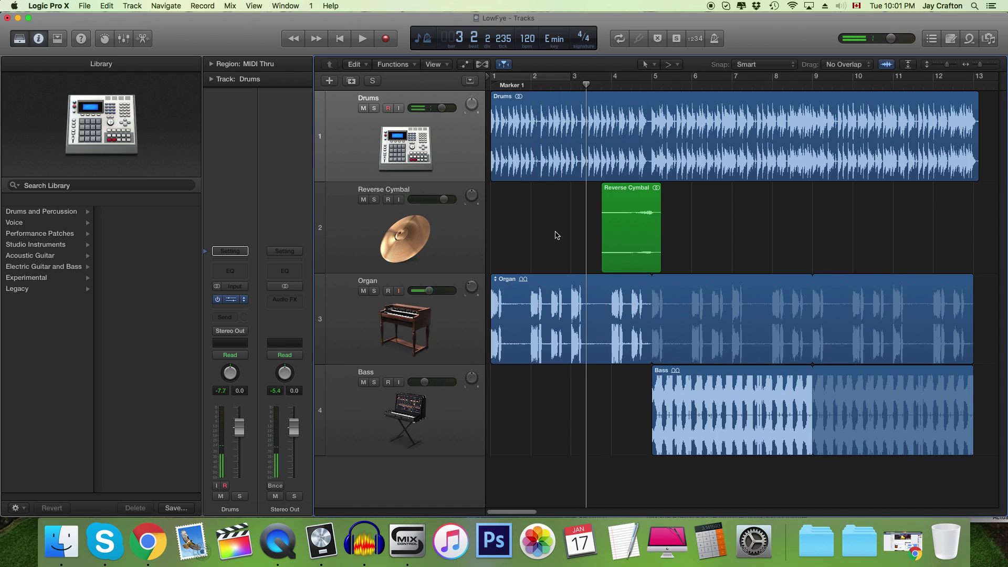
drag(586, 85, 660, 89)
key(space)
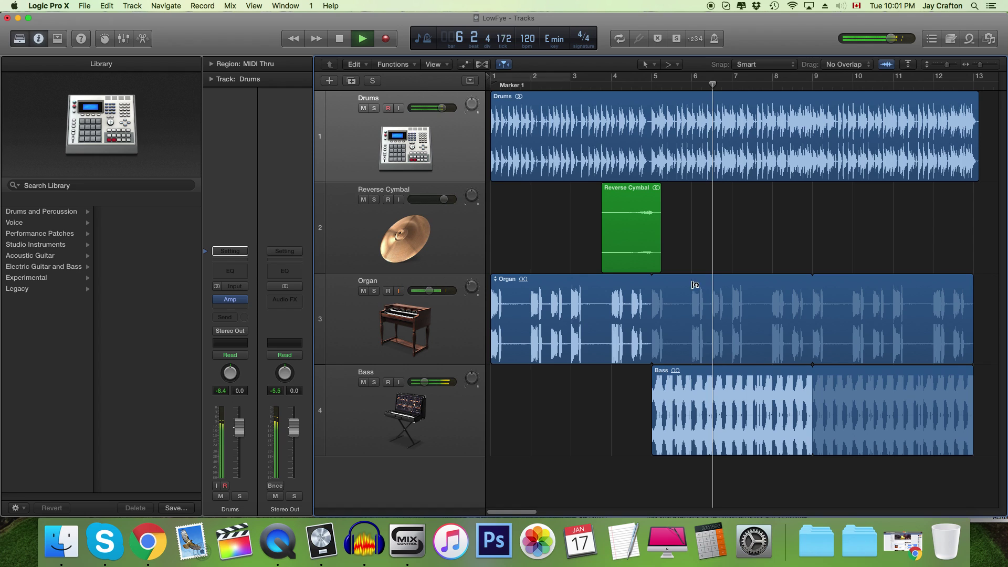
key(space)
drag(683, 87, 464, 126)
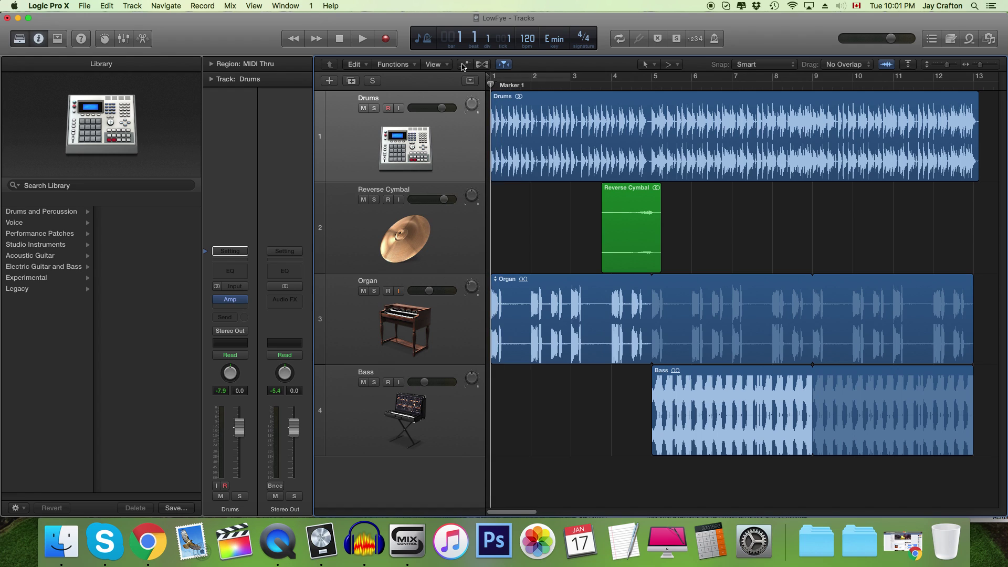
drag(507, 81, 601, 81)
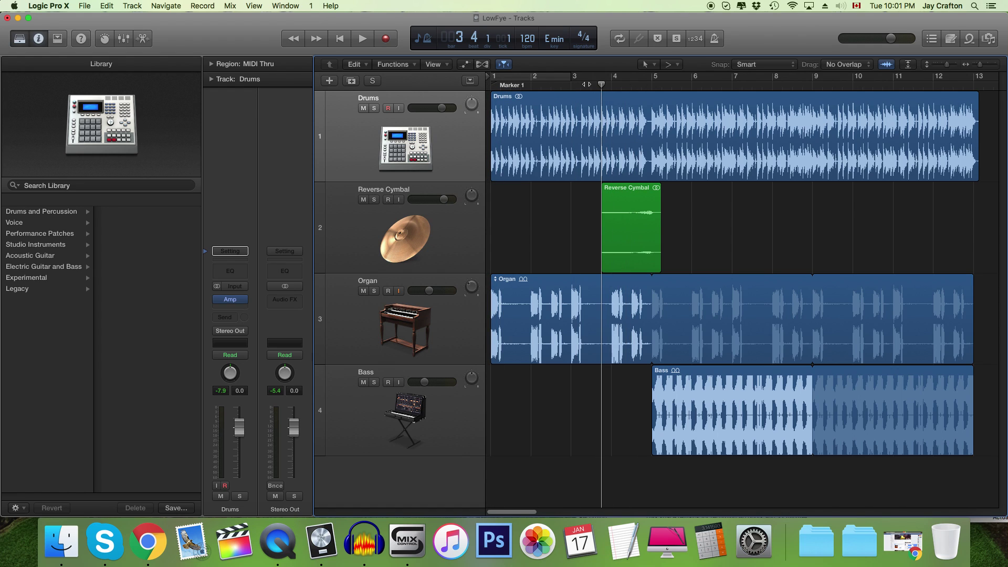
Show Drums automation set to Main > Insert #1 Bypass, checking the Amp Designer window.
click(464, 64)
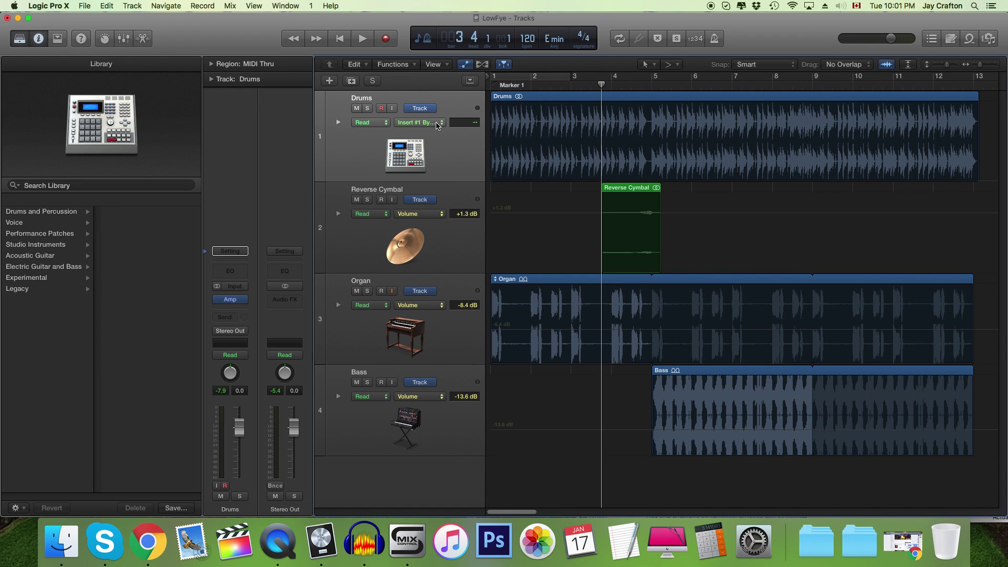
click(436, 125)
mouse_move(459, 156)
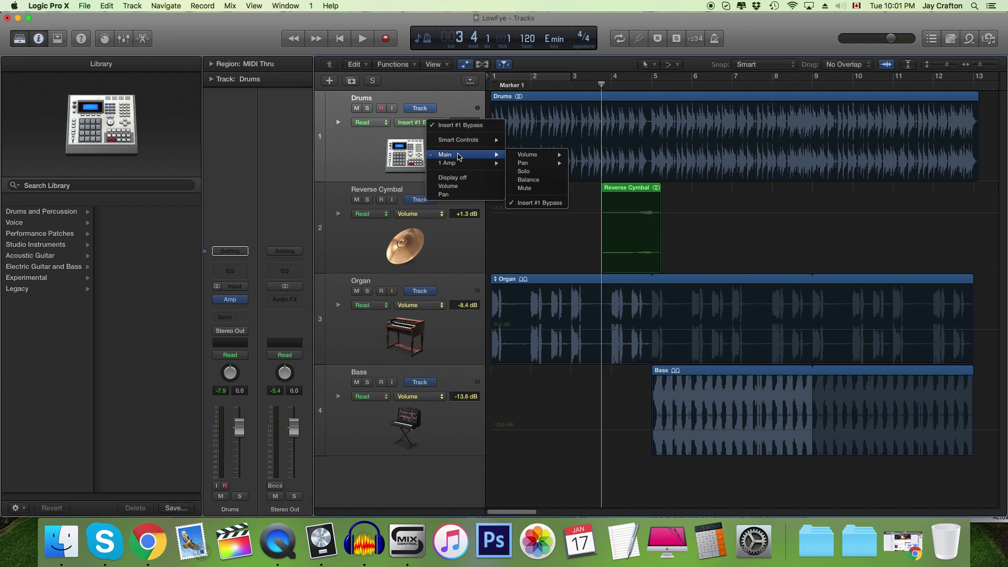
click(548, 205)
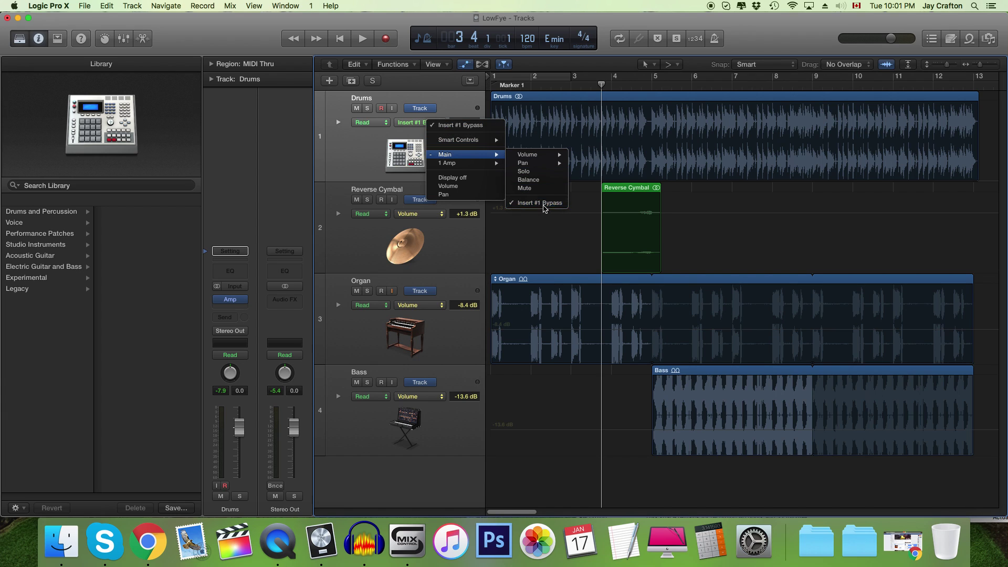
click(234, 301)
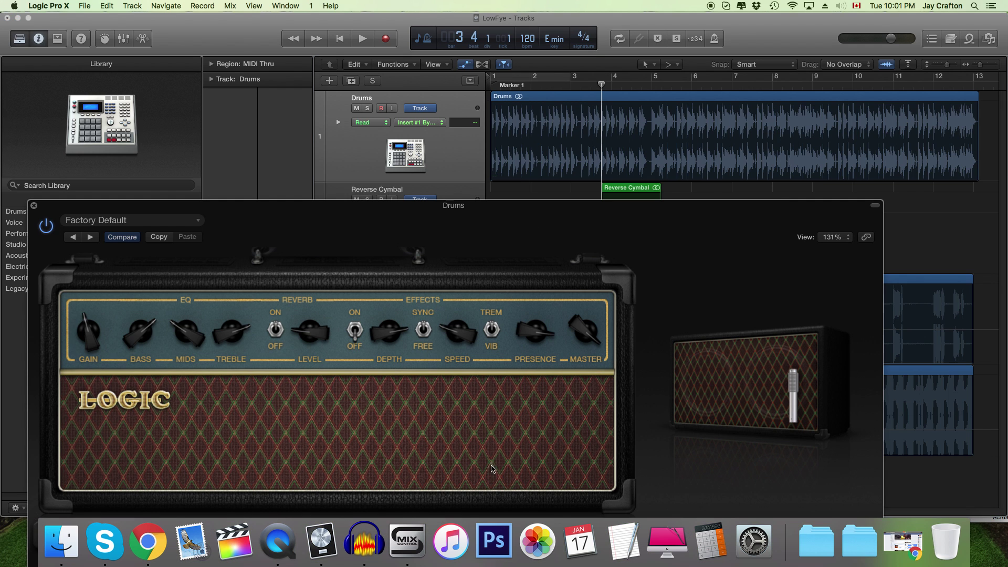
drag(533, 220, 561, 77)
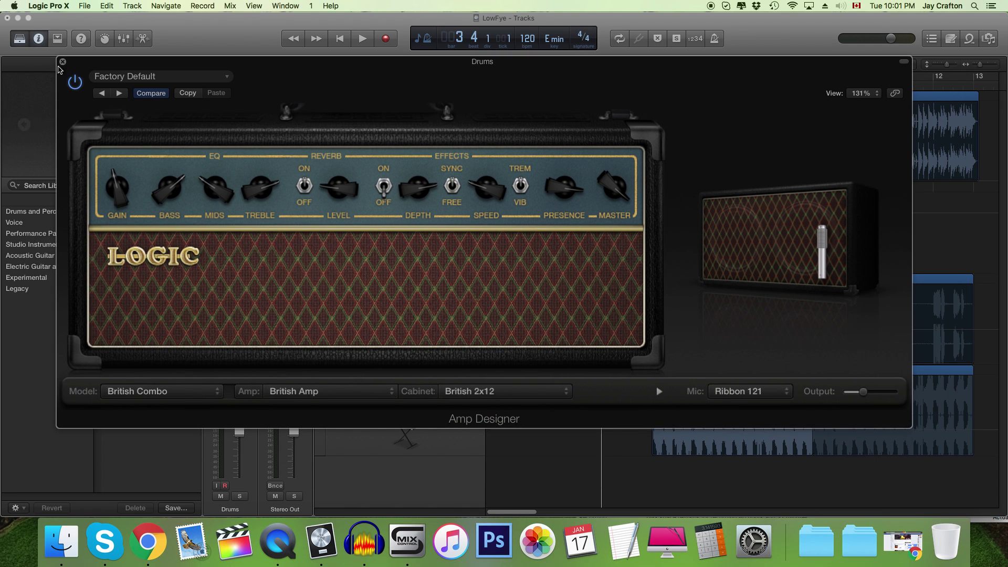
click(62, 61)
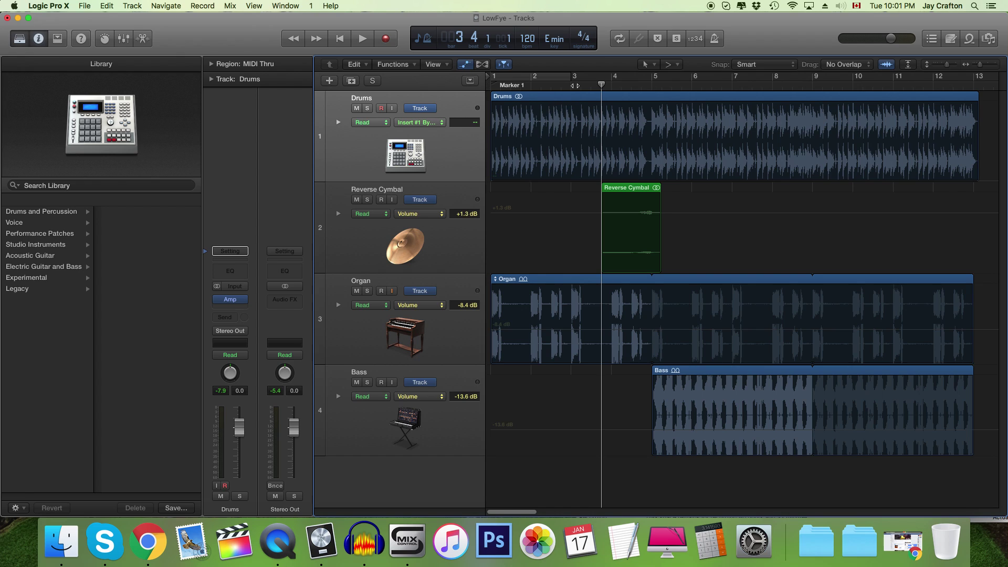
Add a bypass automation point at bar 5 raised to Bypassed, fine-tuning its position.
drag(598, 84, 653, 84)
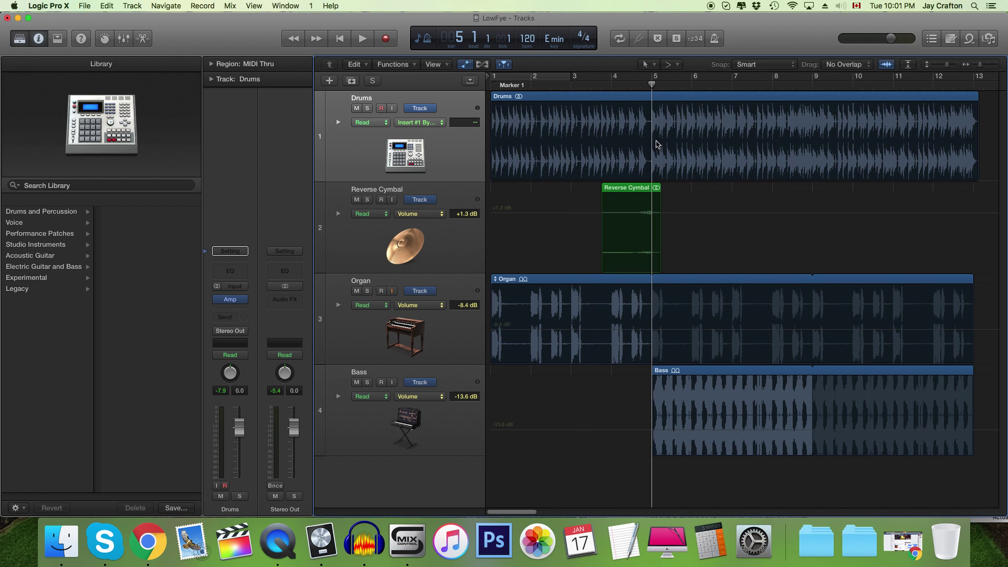
click(651, 181)
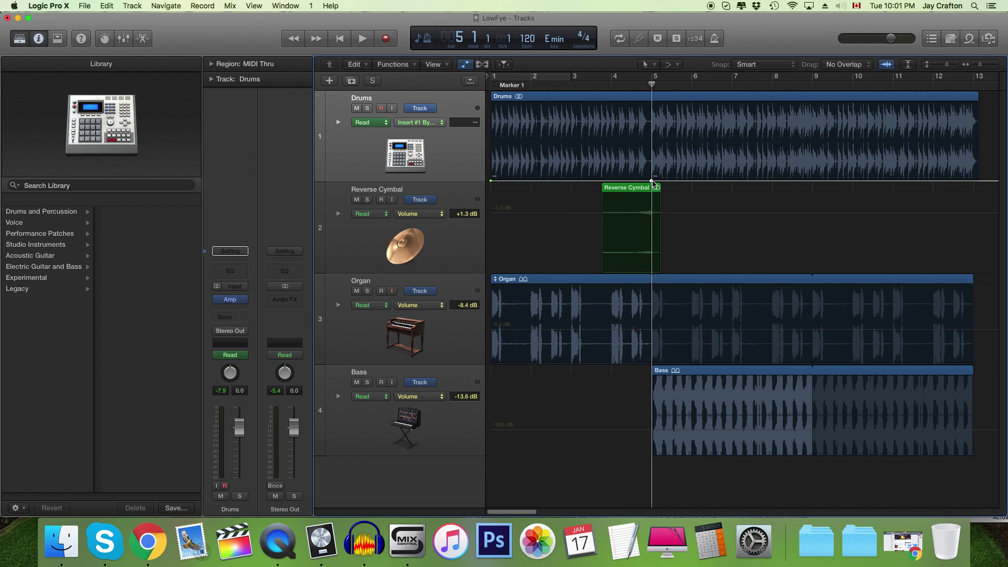
drag(651, 181, 651, 103)
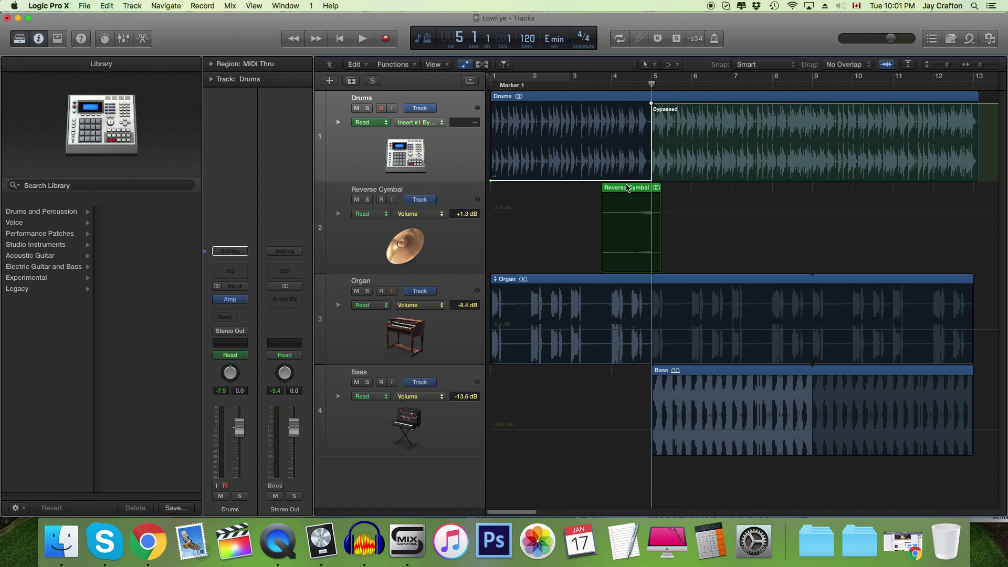
click(641, 79)
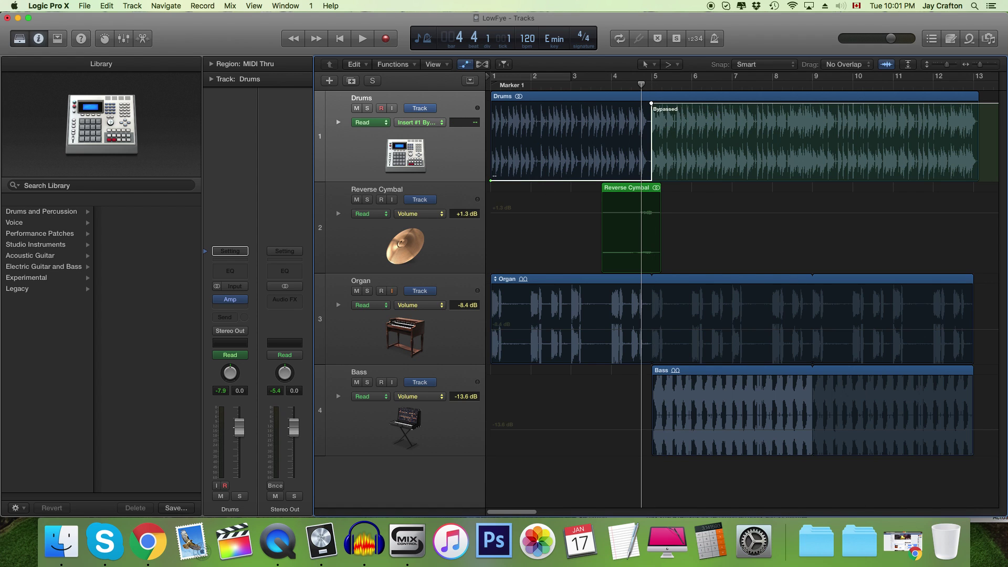
drag(651, 104, 649, 104)
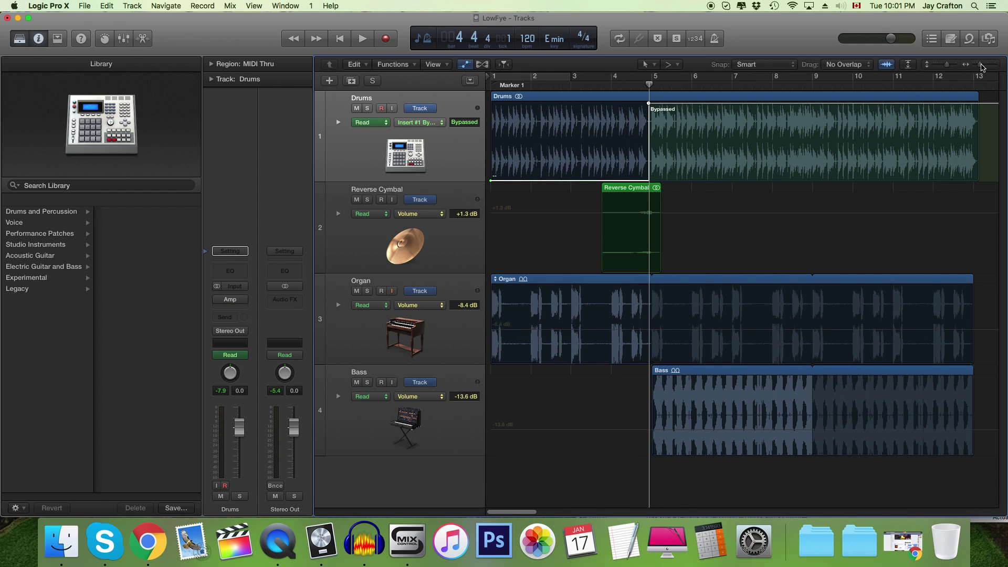
drag(980, 65, 978, 65)
Play the arrangement from bar 1 past the bar 5 bypass change with automation lanes hidden.
key(Return)
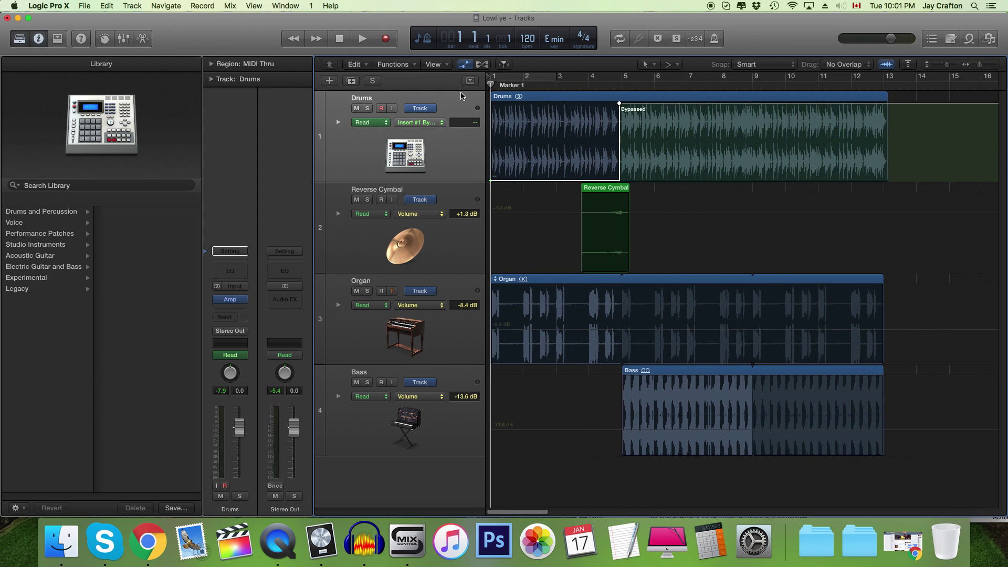
key(space)
key(a)
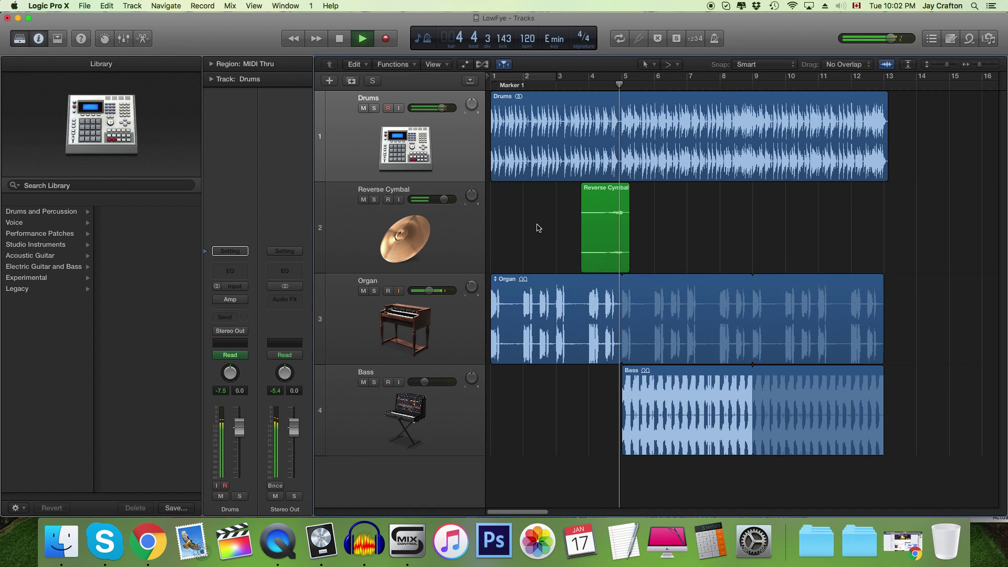
key(space)
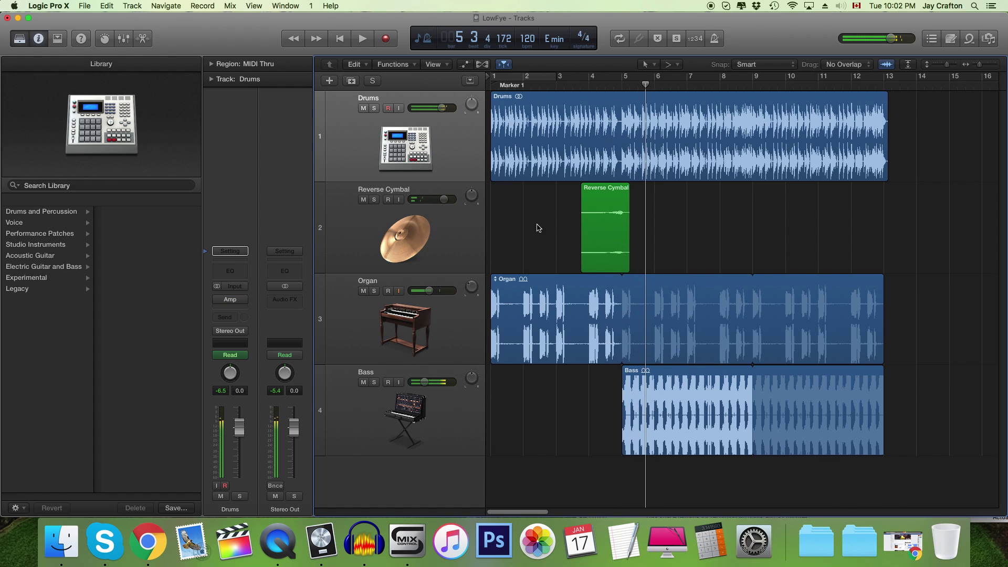
key(Return)
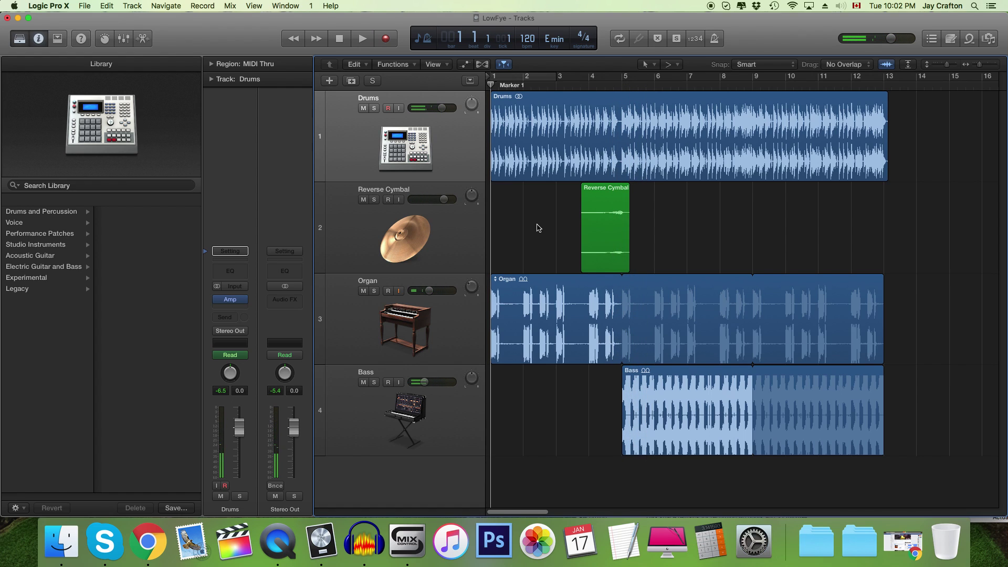